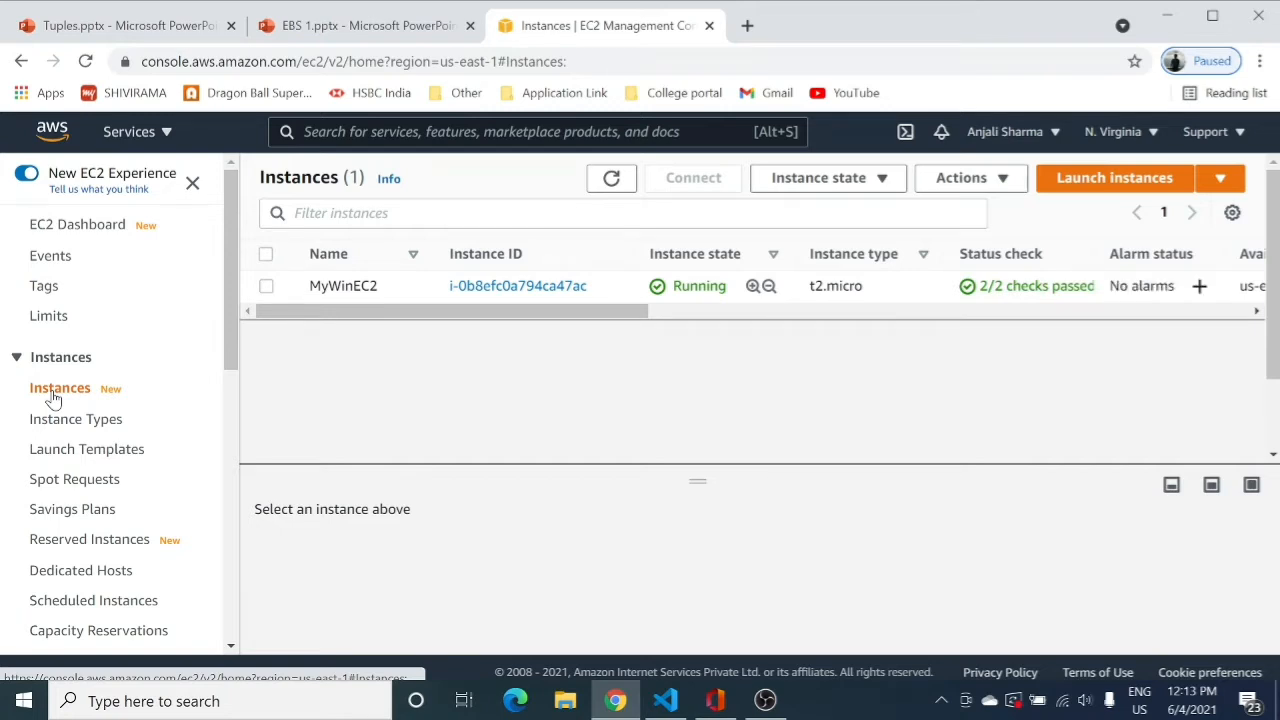
Save MyWinEC2's RDP file to the Desktop and open its Get Windows password page.
click(266, 287)
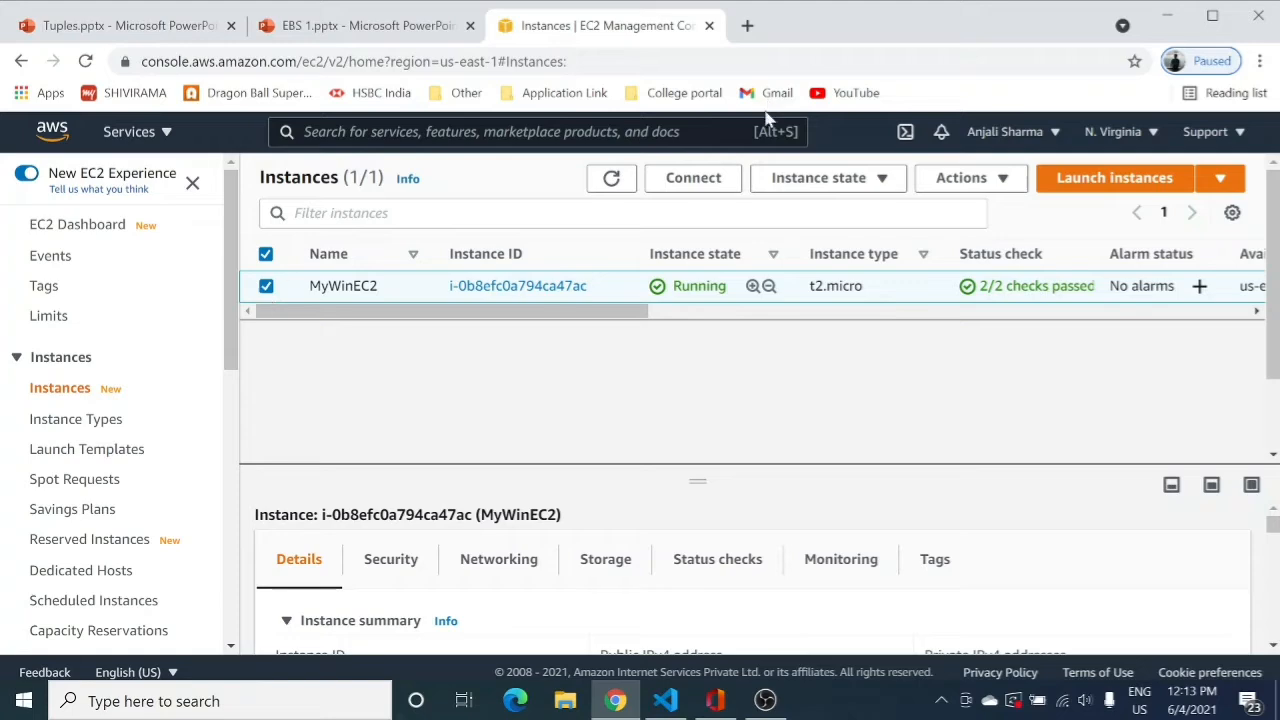
click(700, 178)
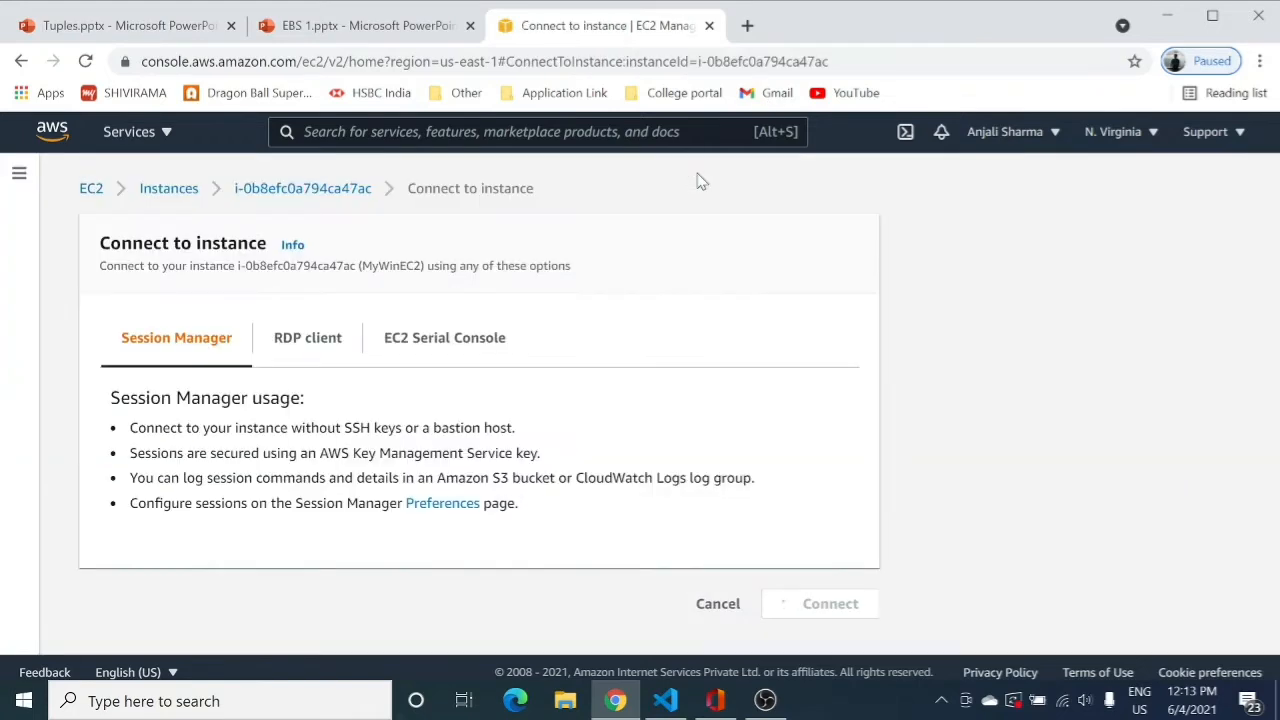
click(340, 349)
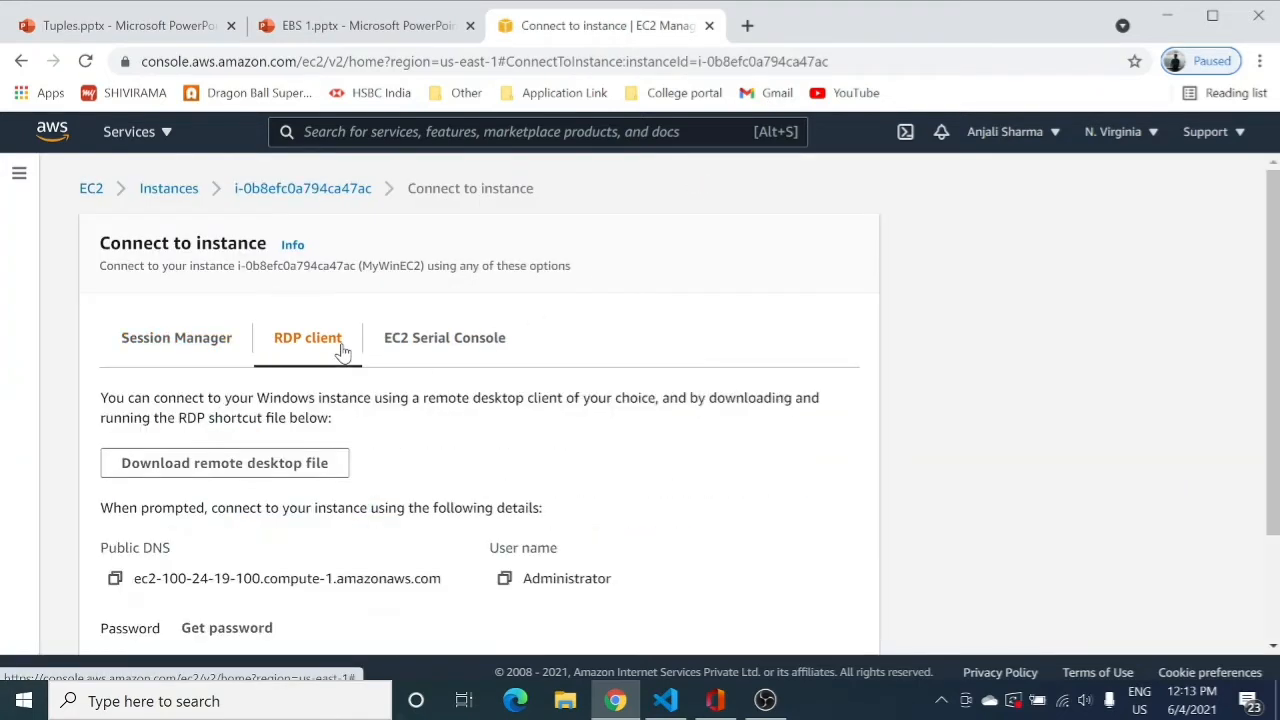
scroll(340, 349, down, 1)
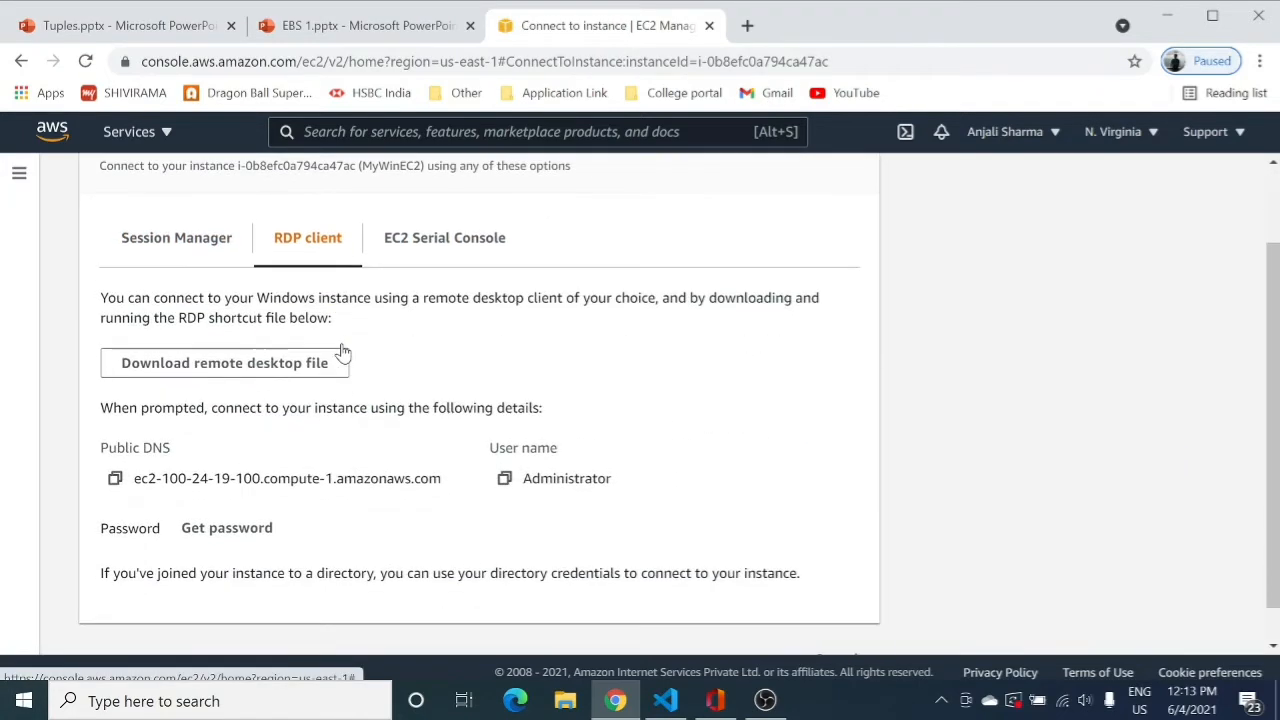
click(250, 376)
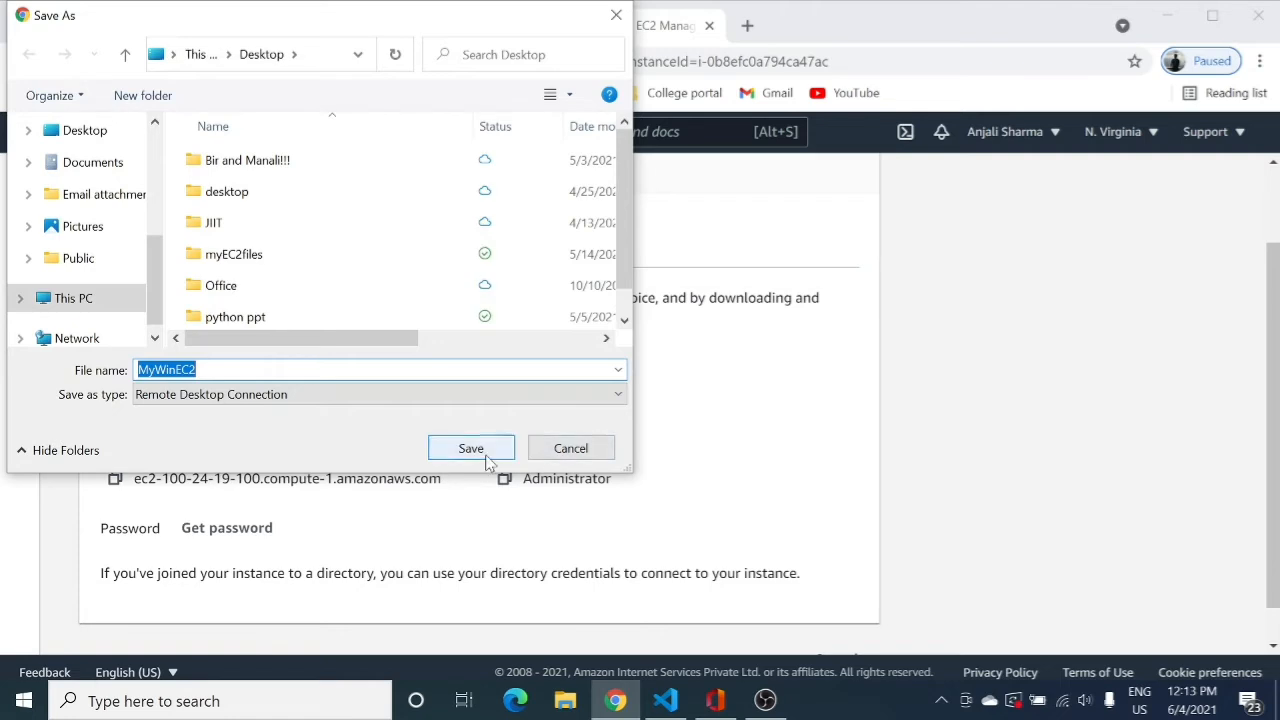
click(482, 449)
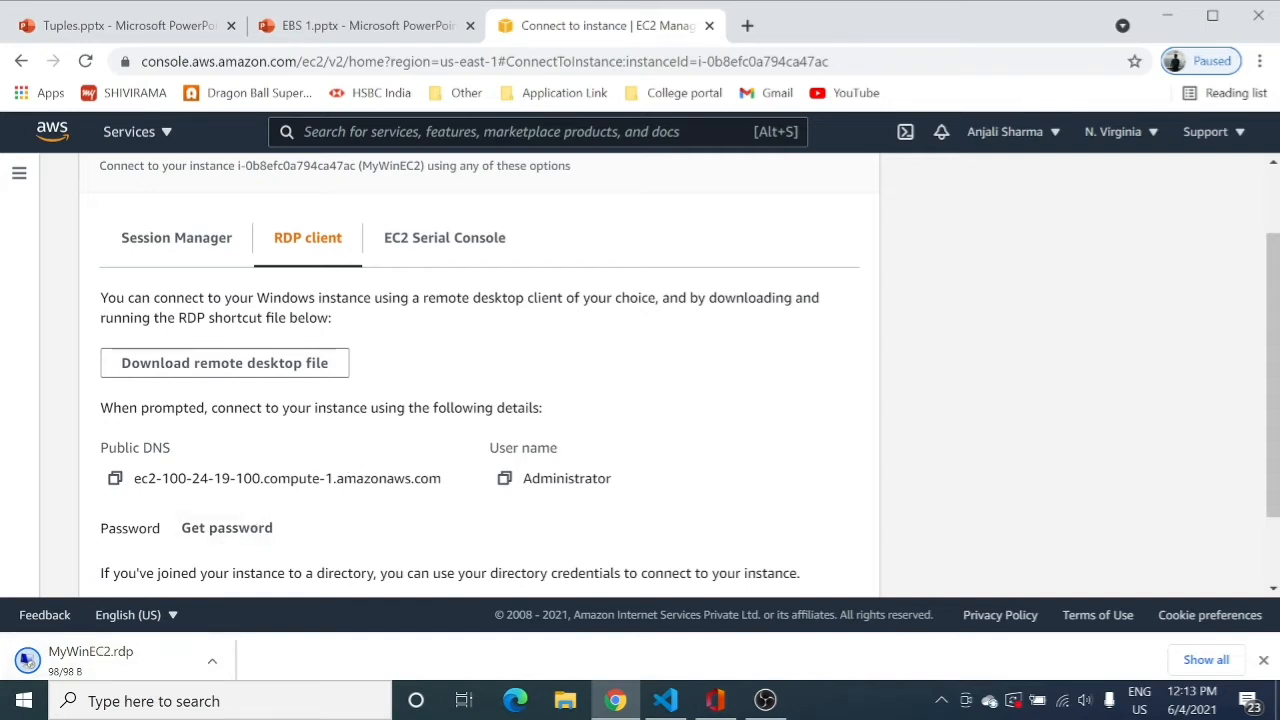
click(240, 530)
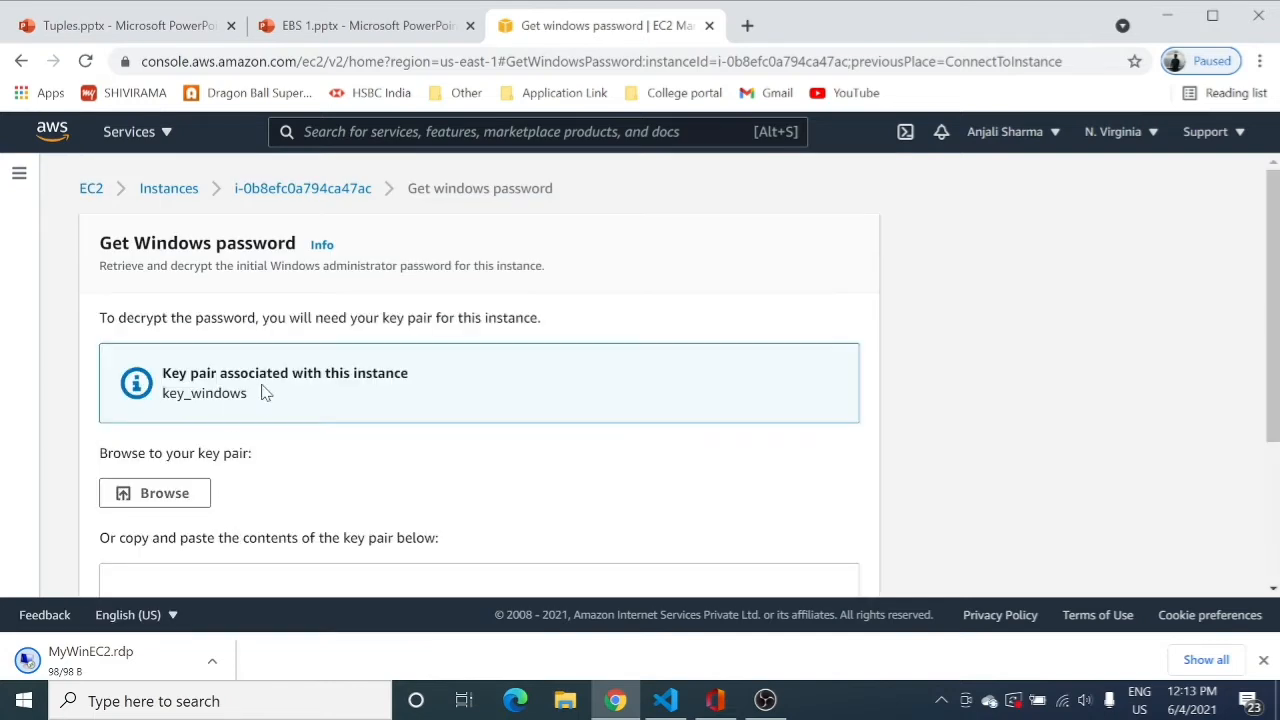
Load the key_windows.pem key file into the Get Windows password form.
click(165, 495)
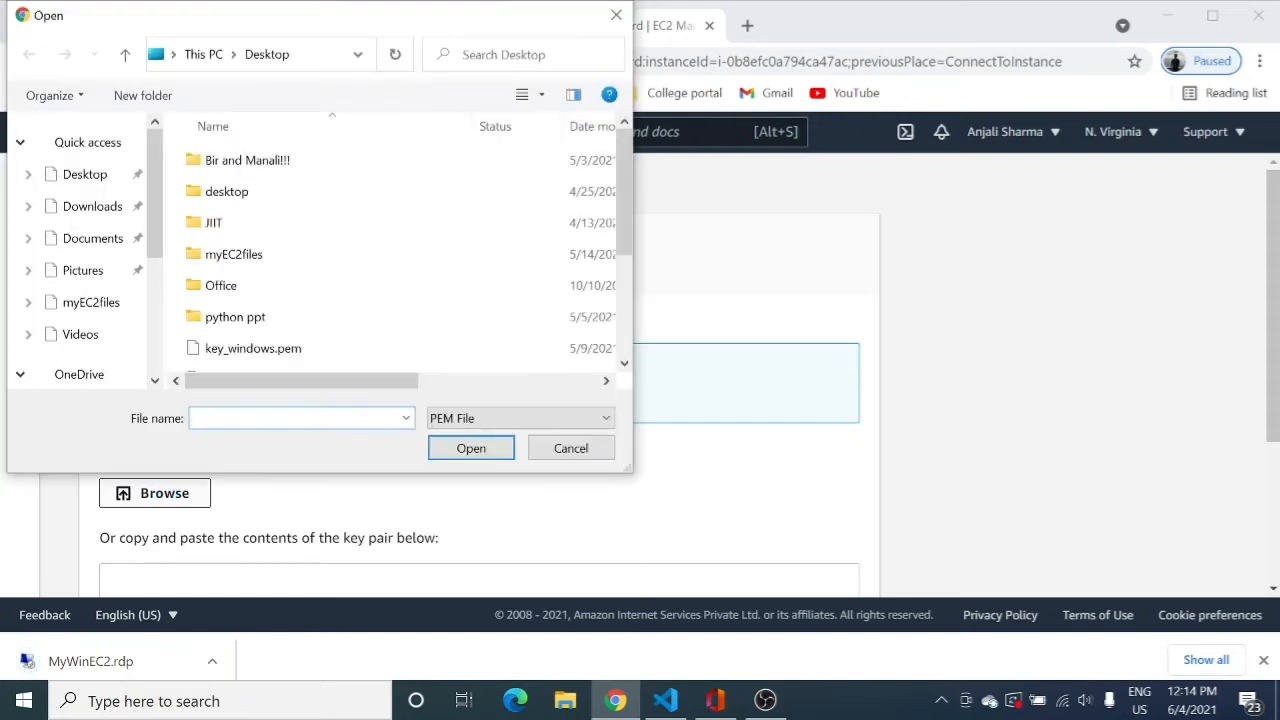
click(252, 350)
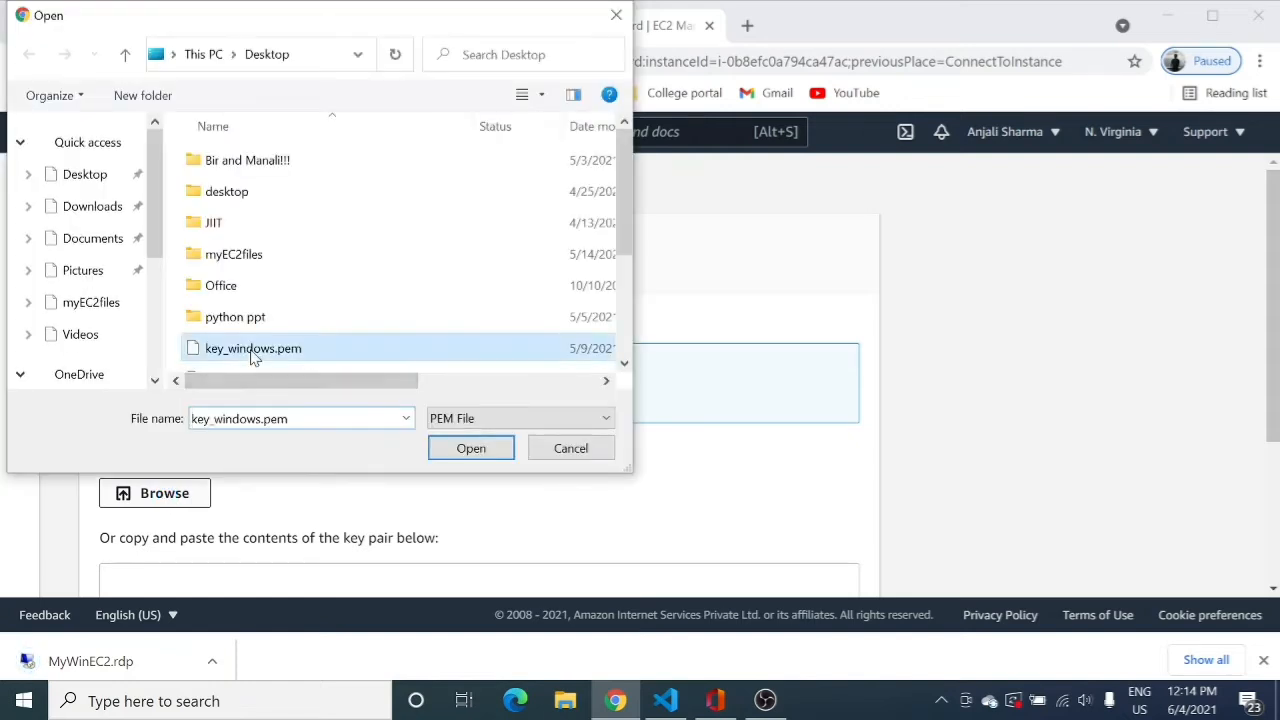
click(471, 448)
scroll(443, 451, down, 3)
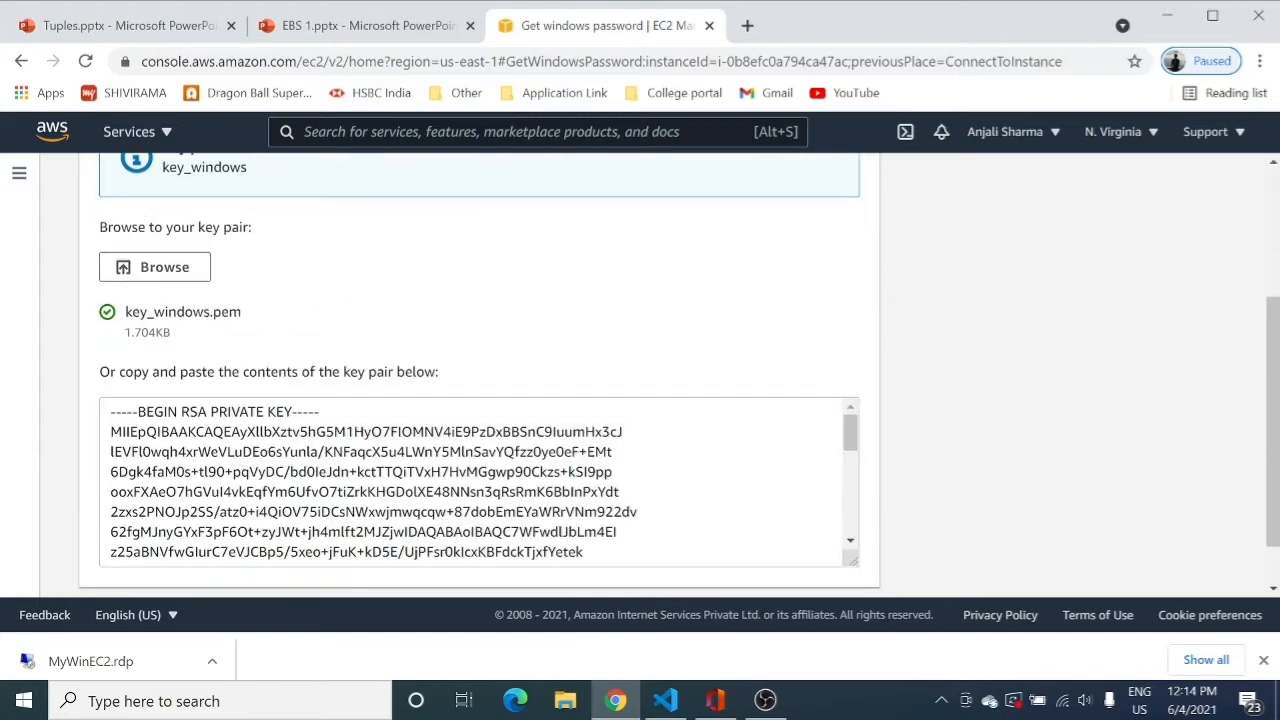
scroll(480, 480, down, 6)
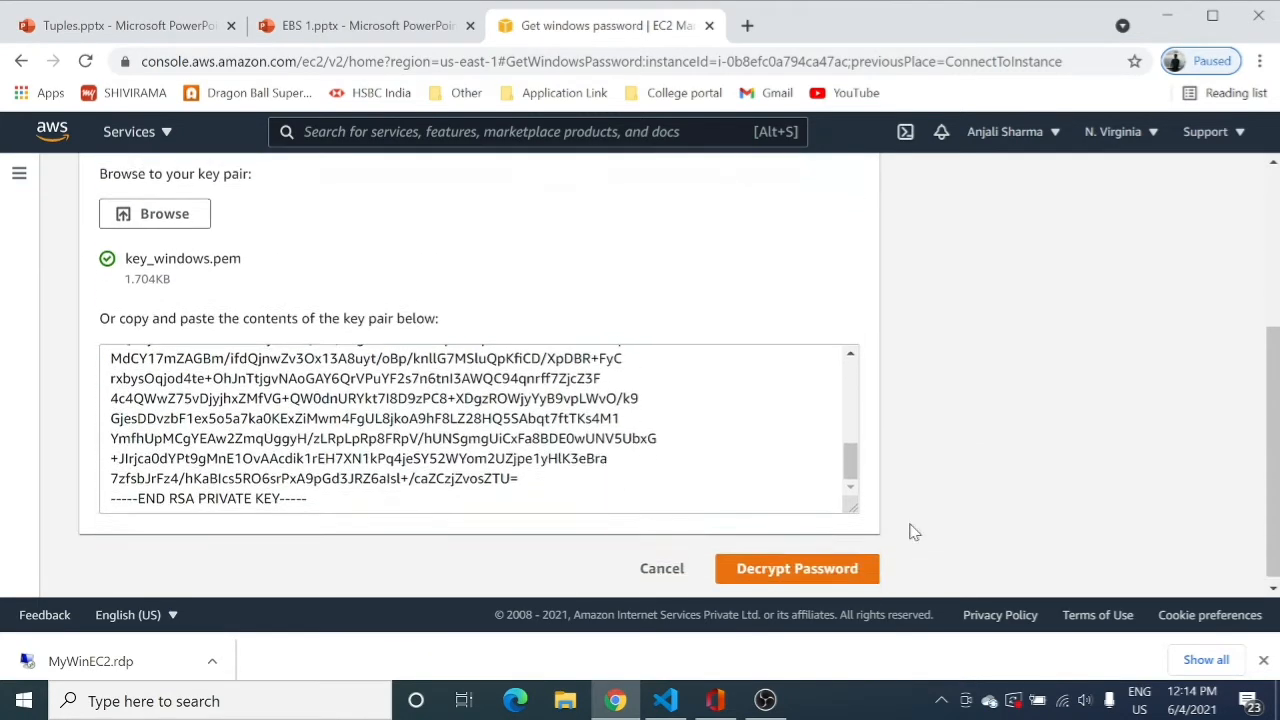
Decrypt and copy the Administrator password, then launch the downloaded MyWinEC2.rdp file.
click(817, 563)
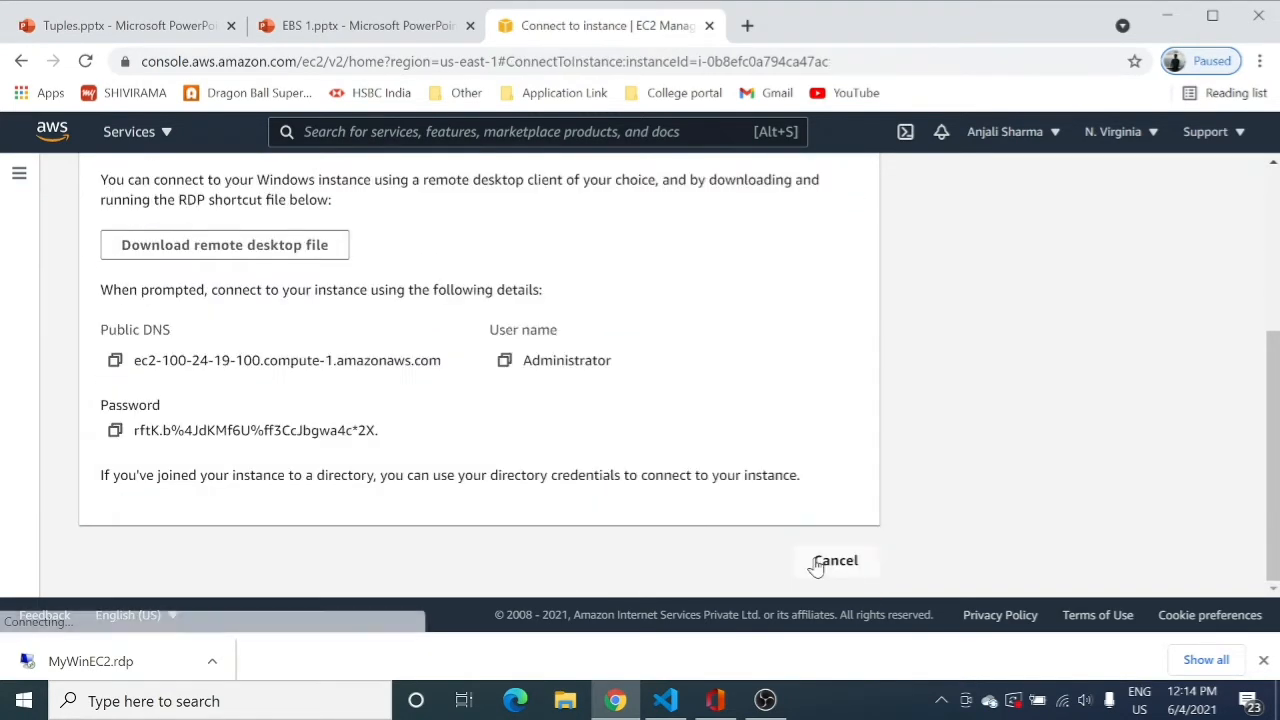
click(115, 432)
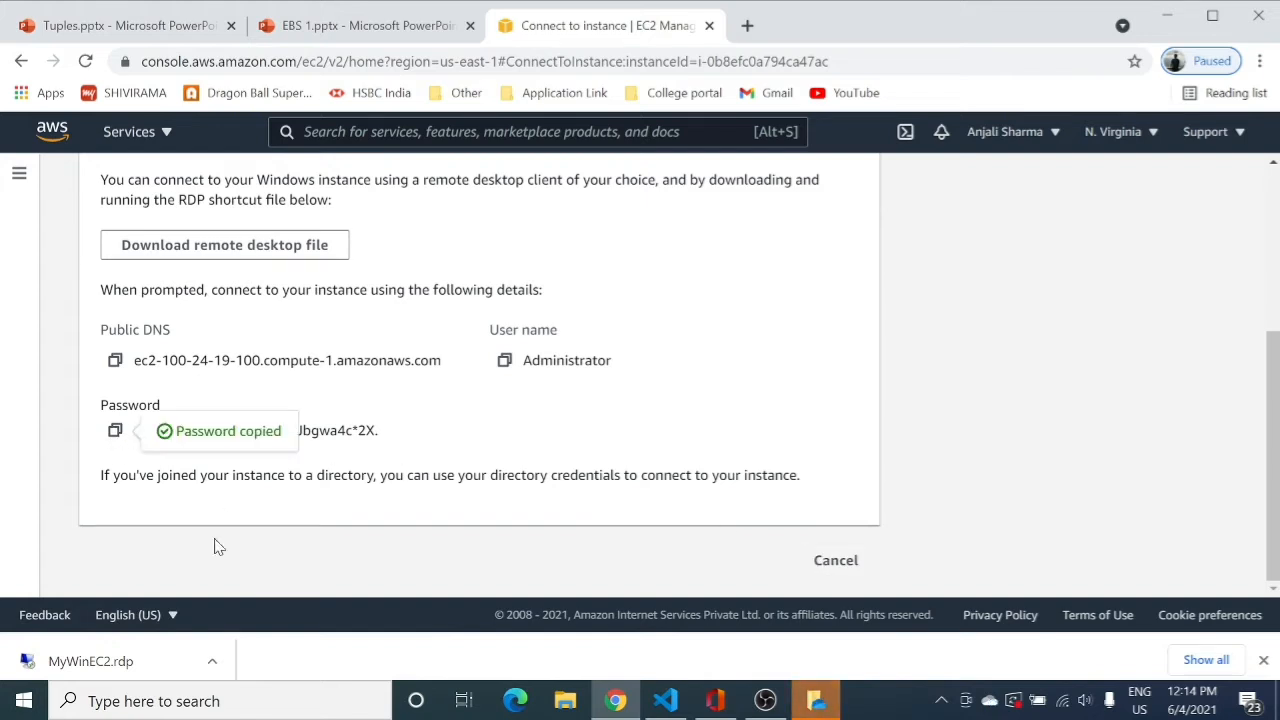
click(119, 657)
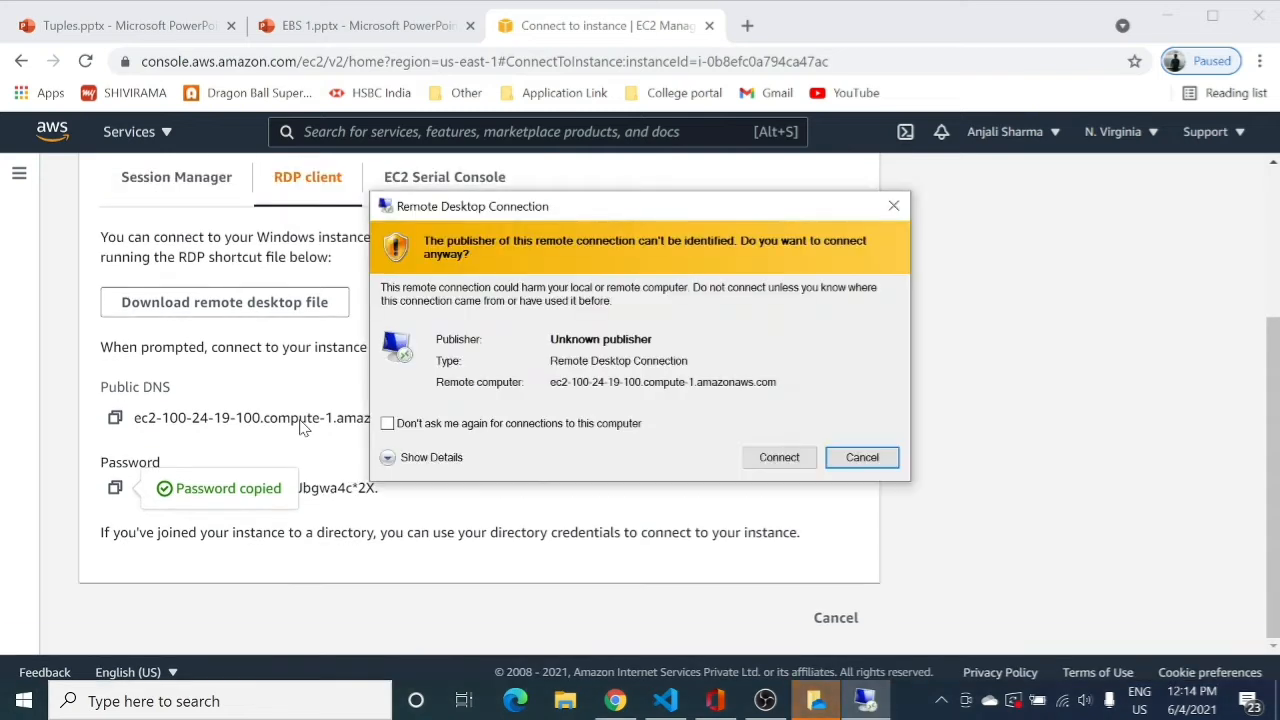
Connect to MyWinEC2 as Administrator with the pasted password, accepting publisher and certificate warnings.
click(752, 460)
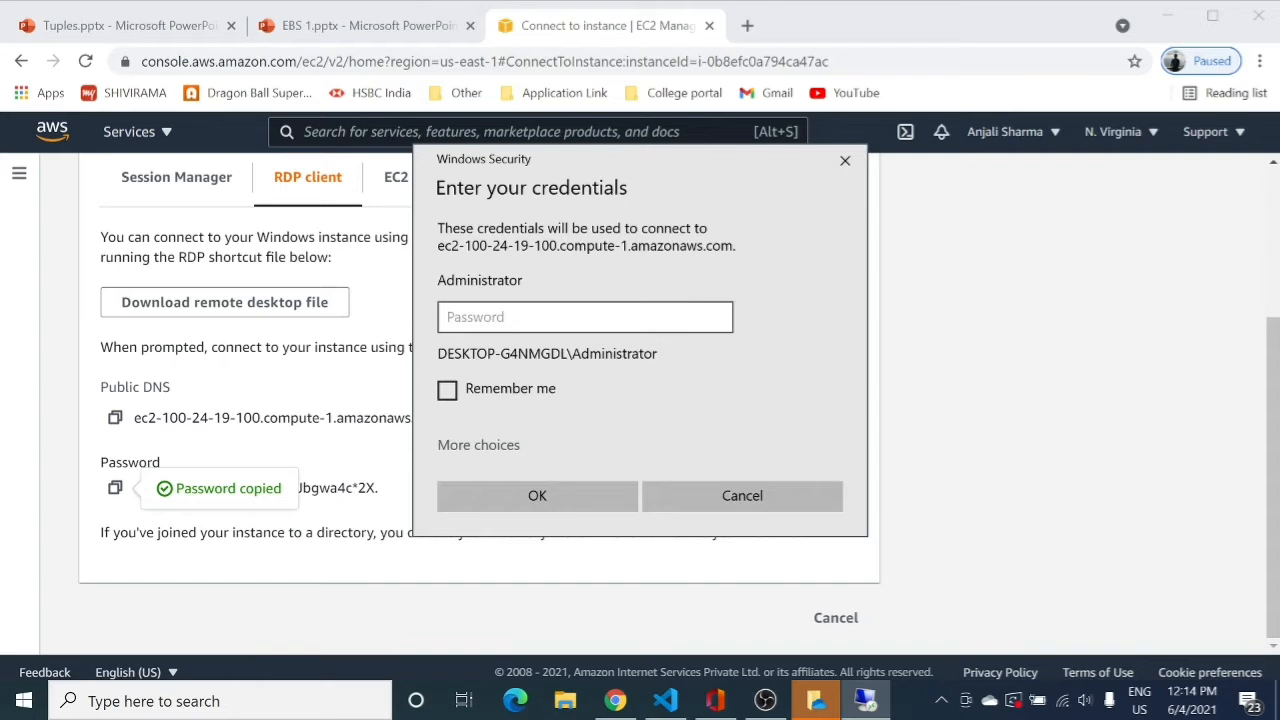
key(ctrl+v)
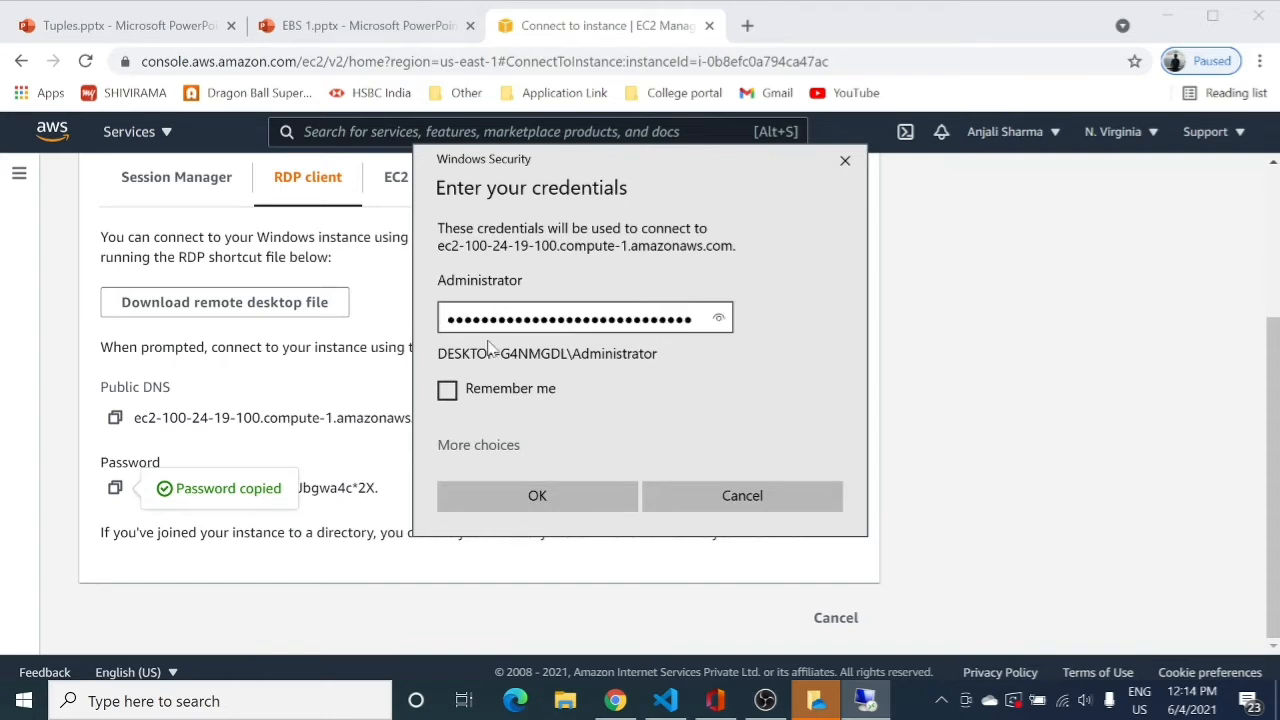
click(563, 506)
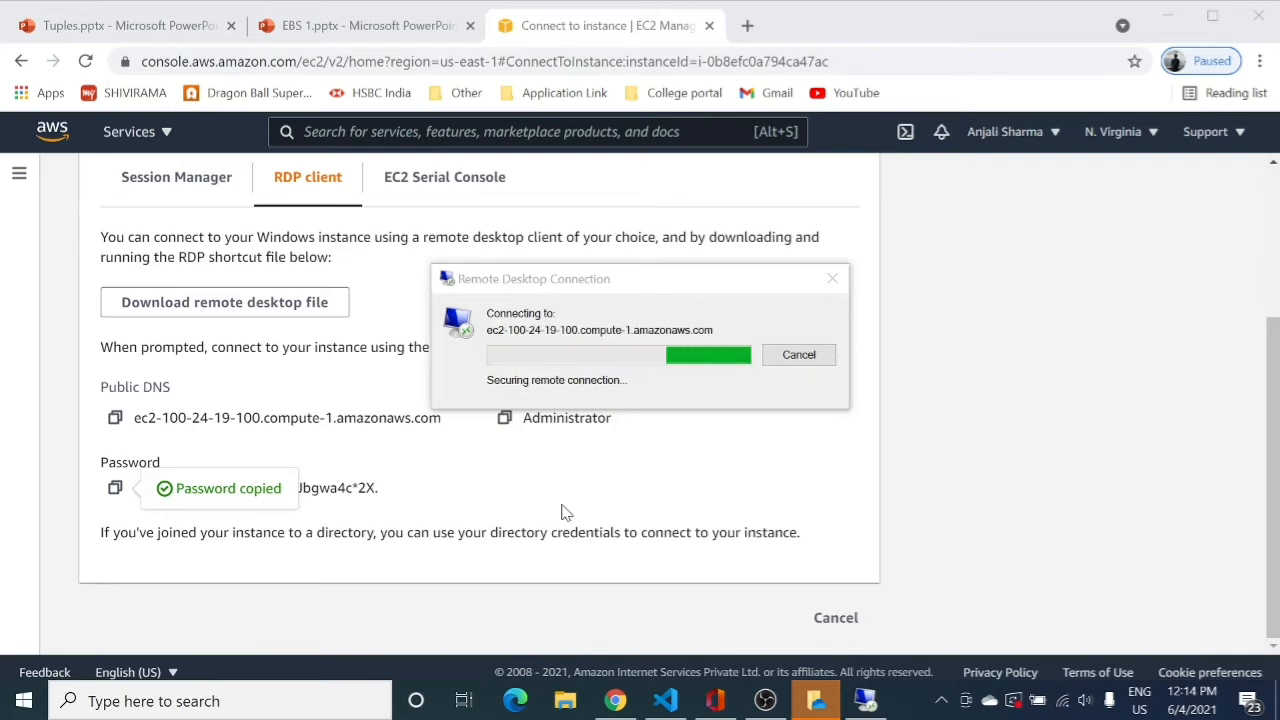
click(705, 520)
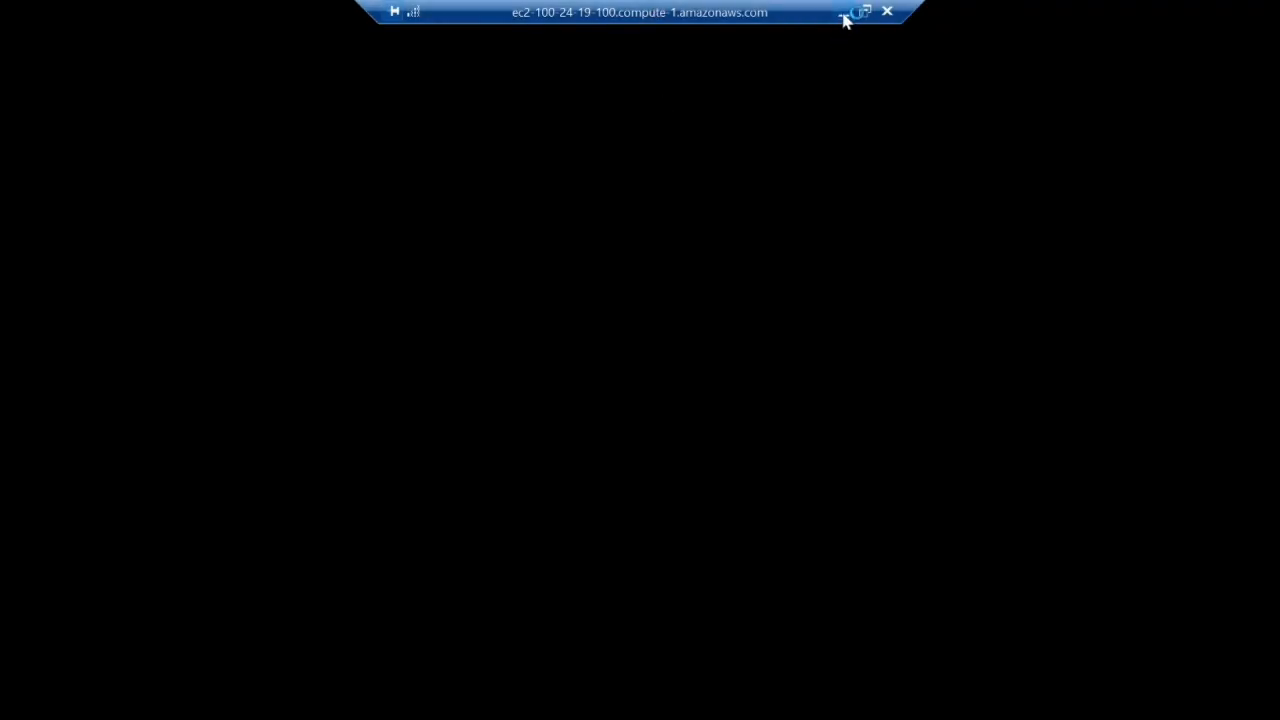
Minimize the remote session and go to EBS Volumes, listing 20 GiB WinVol and 30 GiB MyWinEC2.
click(843, 14)
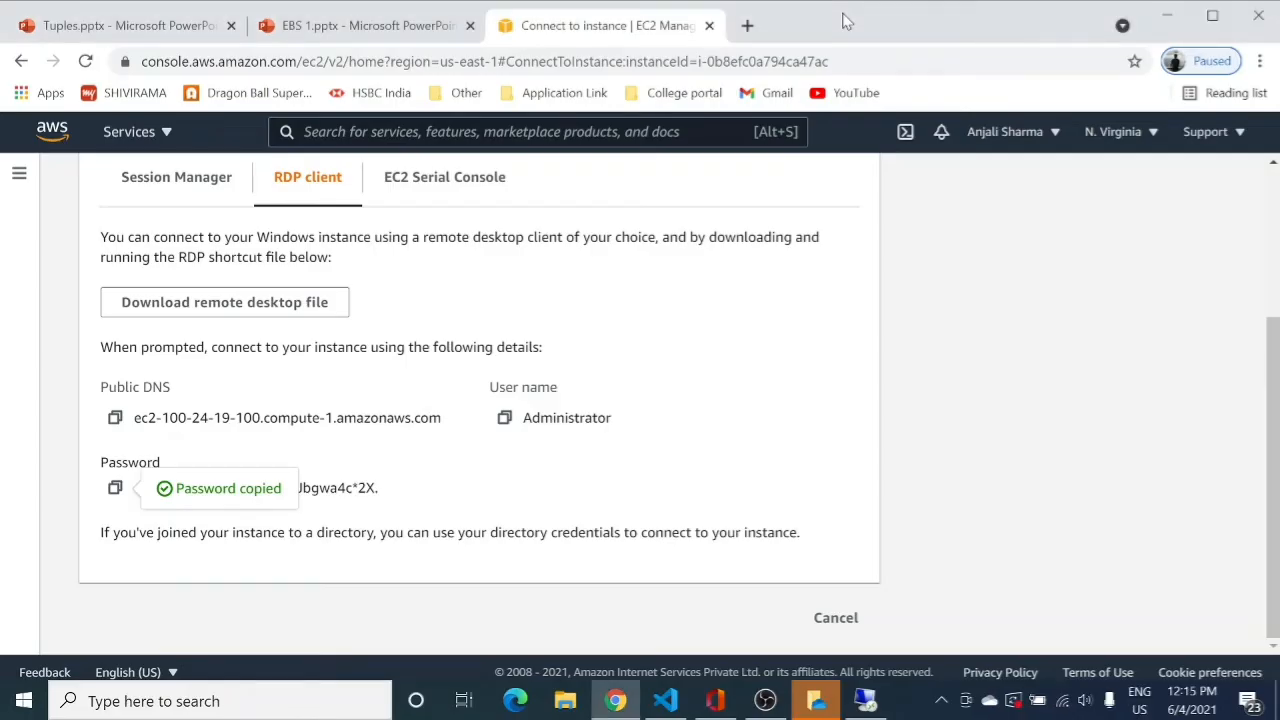
scroll(680, 460, up, 3)
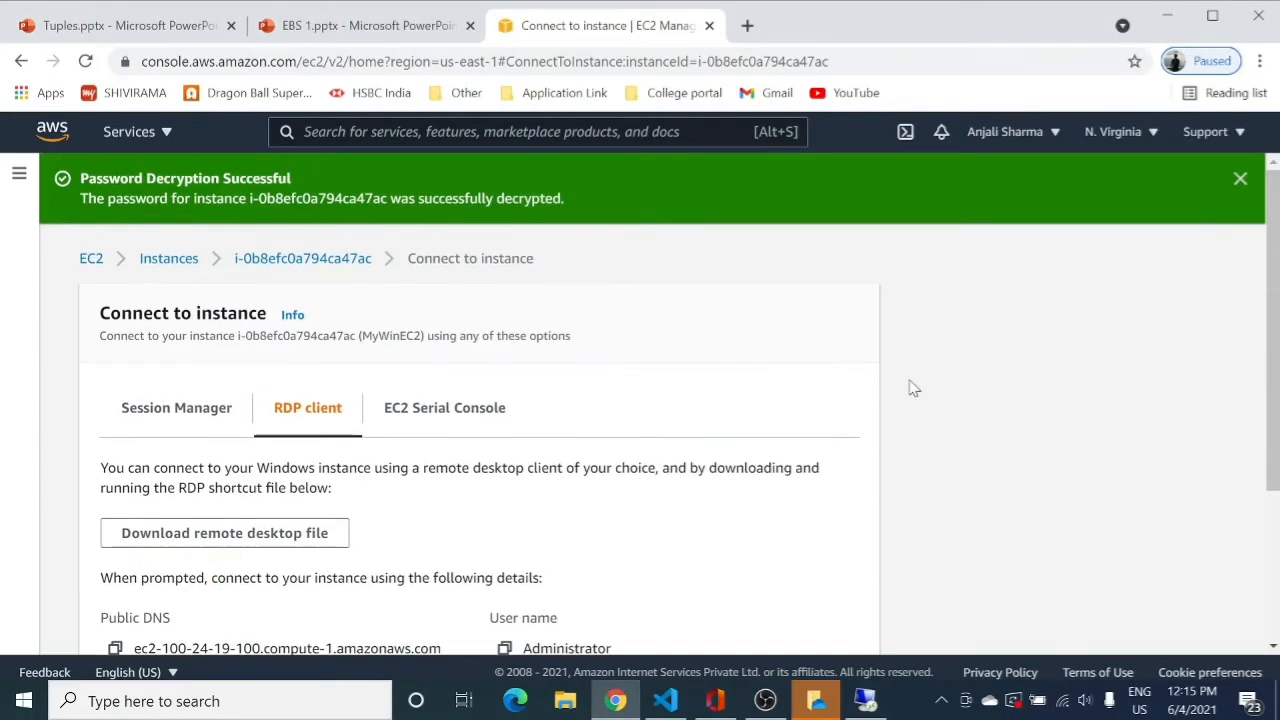
click(153, 263)
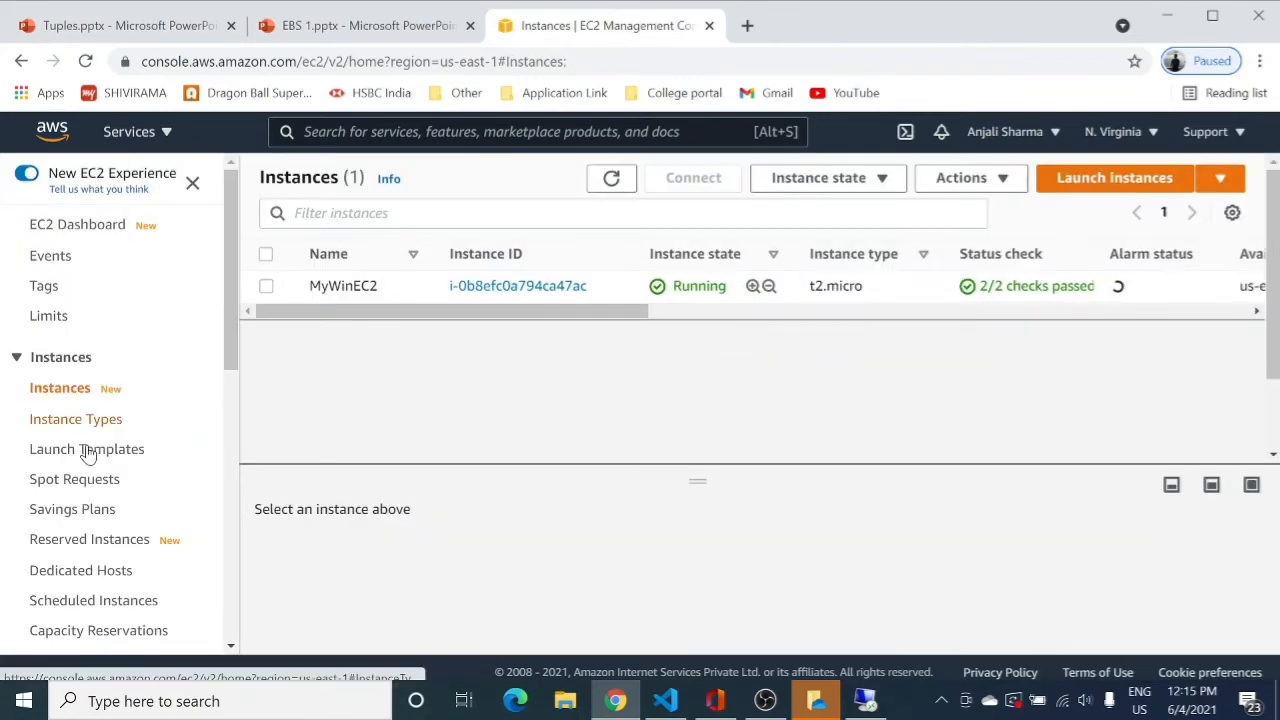
scroll(87, 452, down, 6)
scroll(62, 230, up, 1)
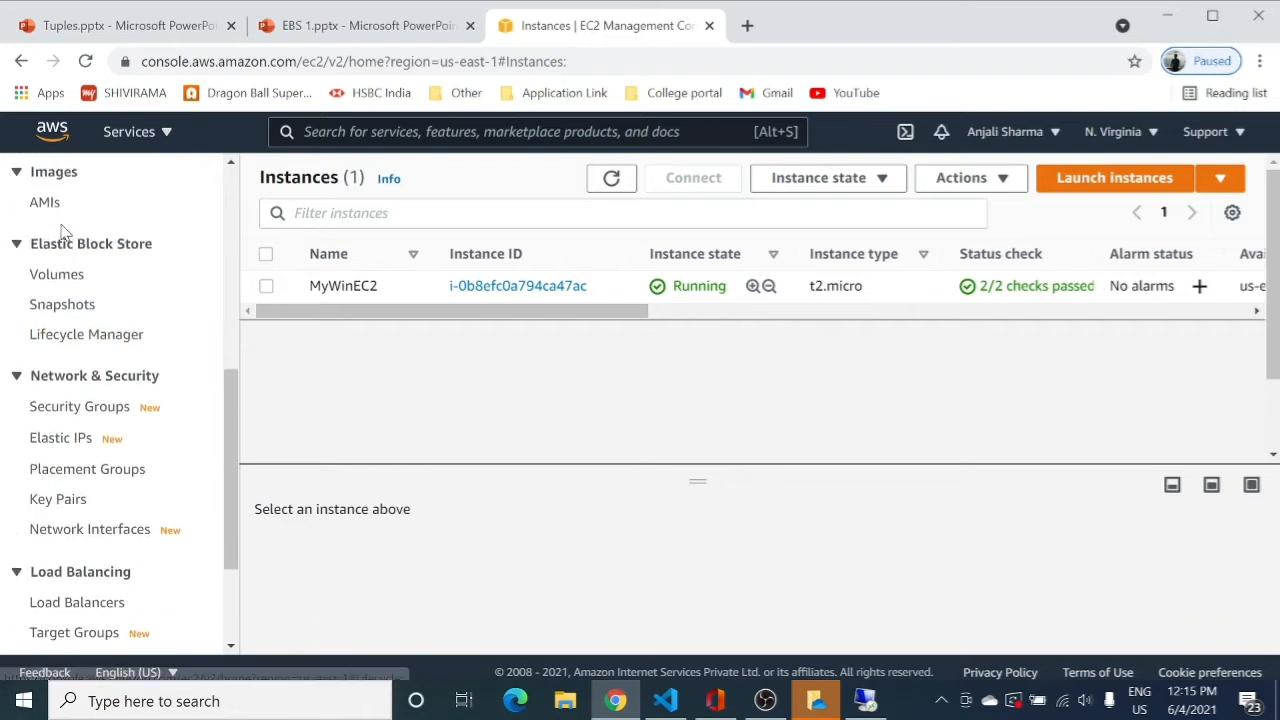
click(43, 280)
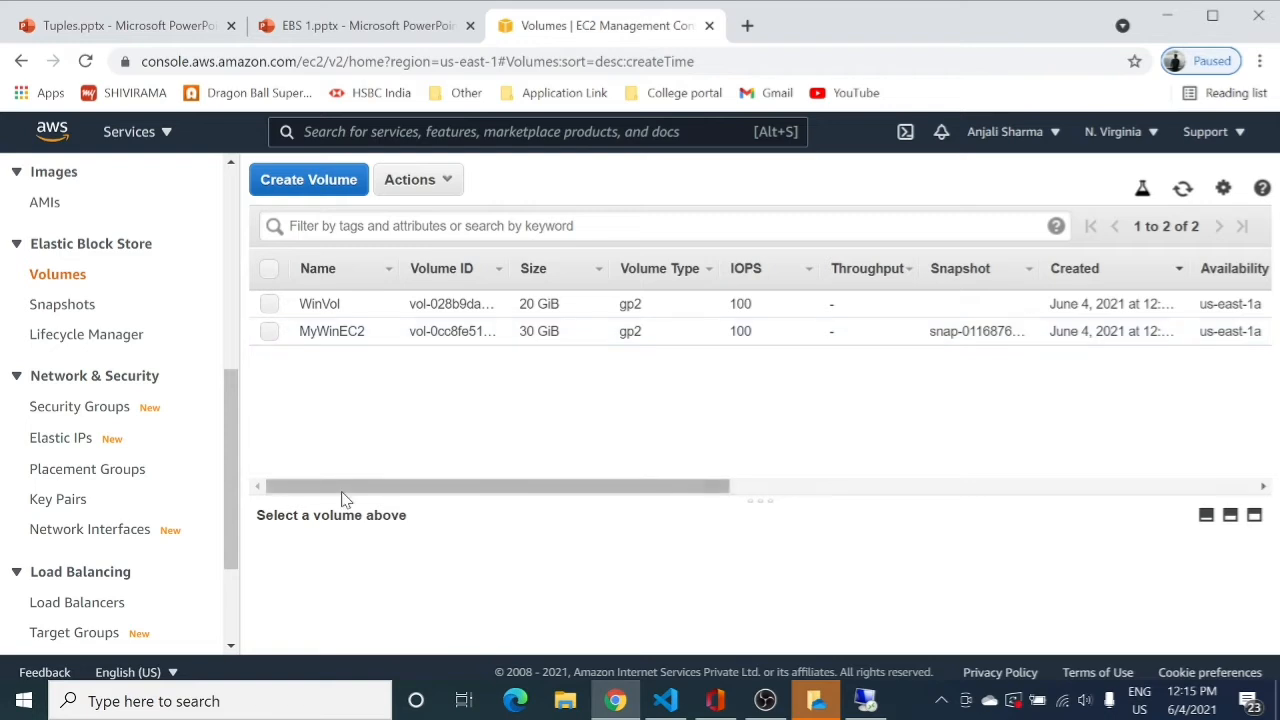
Check WinVol's State and Attachment columns, then return to the remote desktop session.
drag(349, 488, 811, 429)
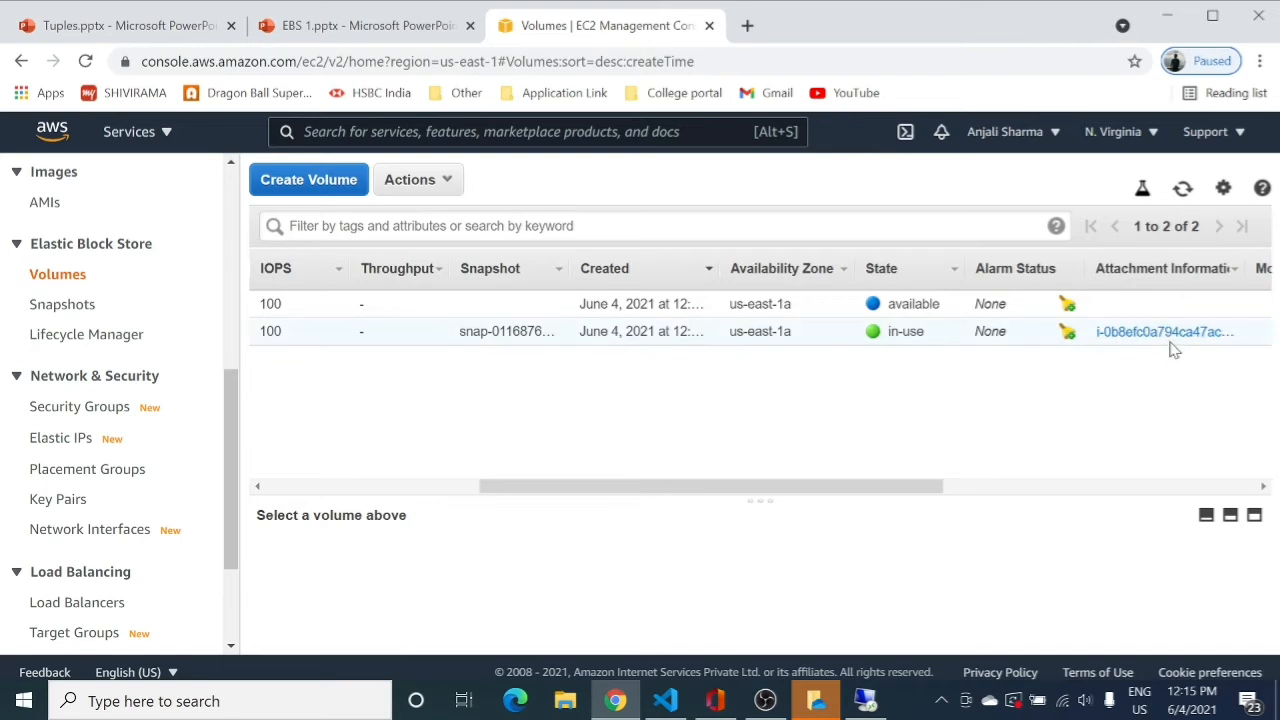
drag(812, 490, 491, 491)
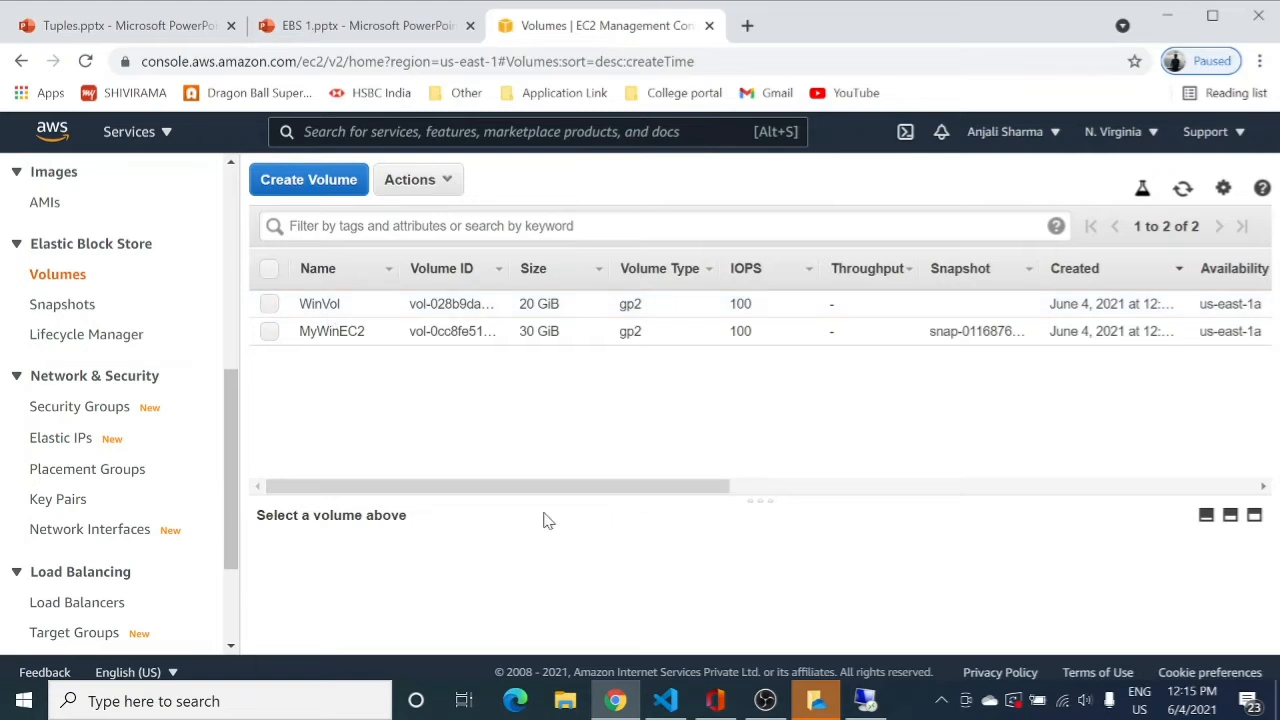
drag(491, 490, 743, 486)
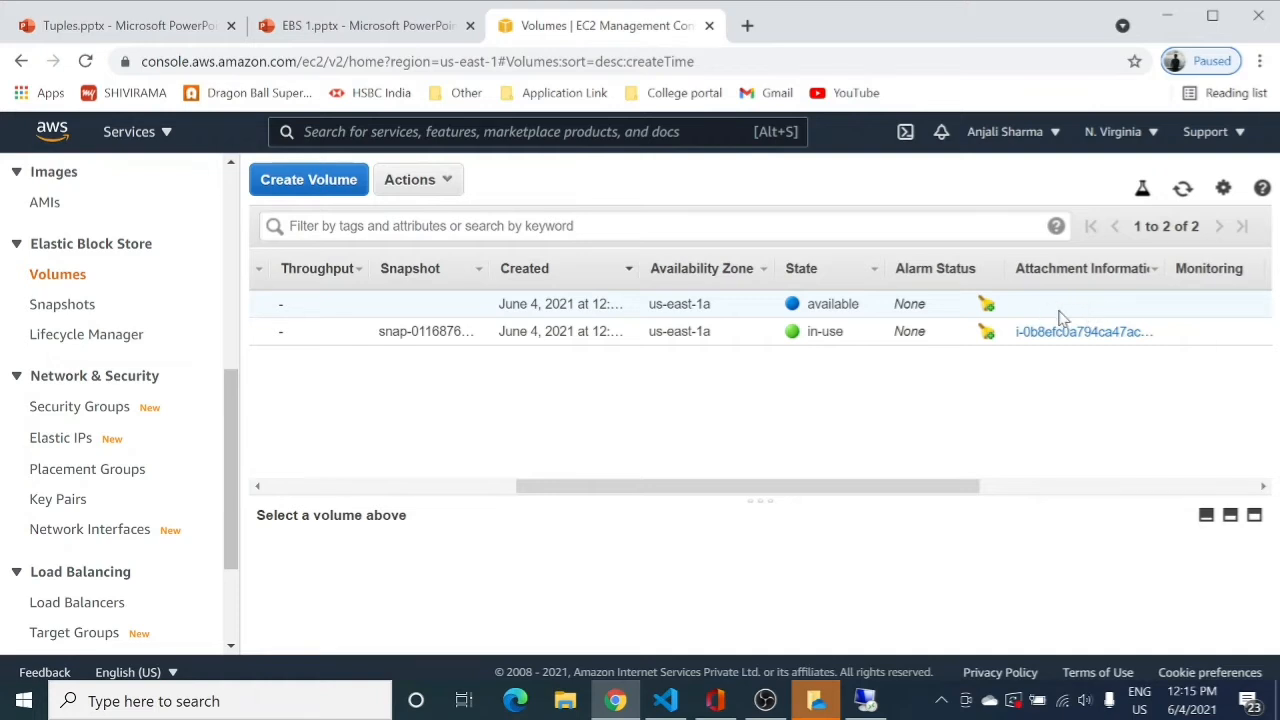
drag(806, 487, 500, 482)
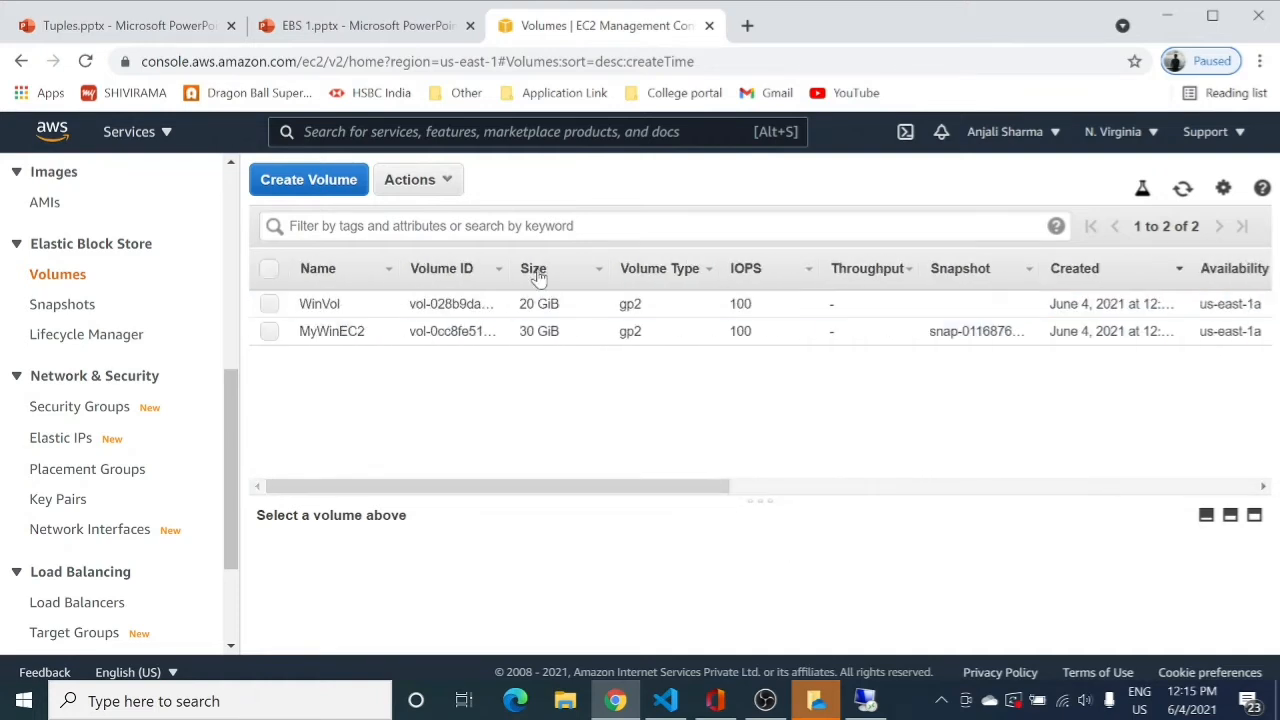
click(865, 700)
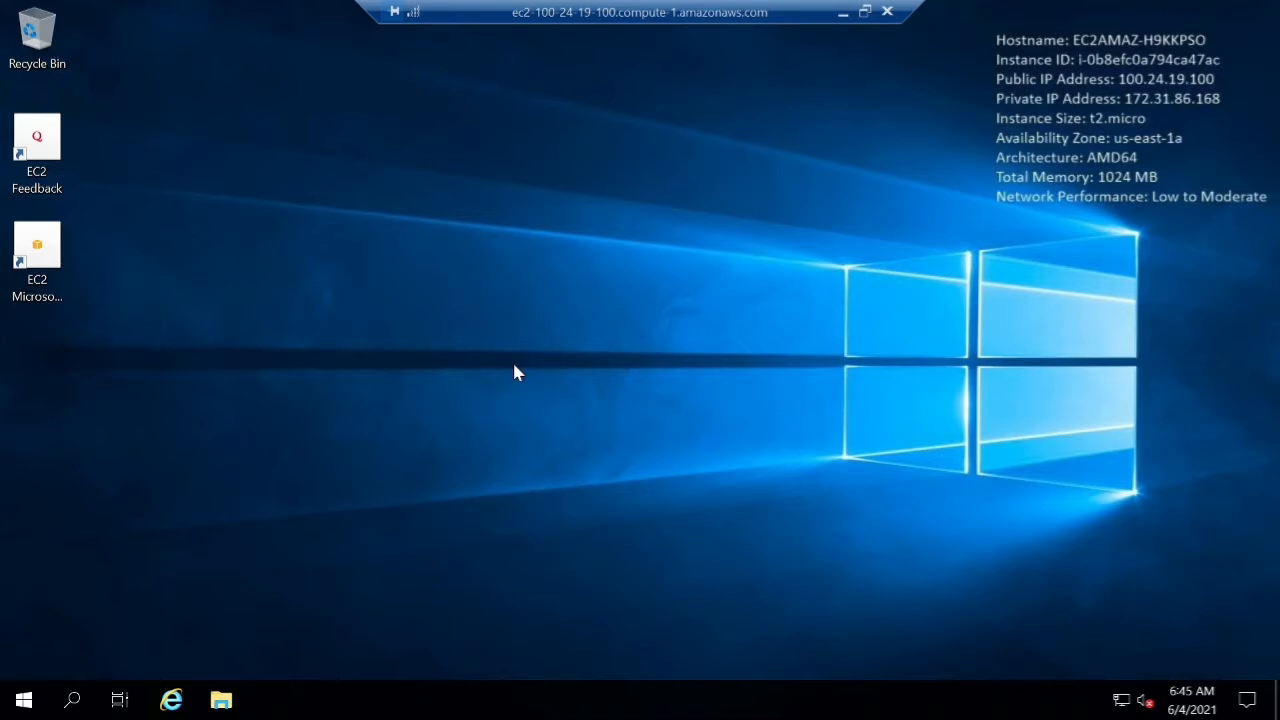
Open This PC on the server, showing only Local Disk (C:), then minimize the session.
click(24, 701)
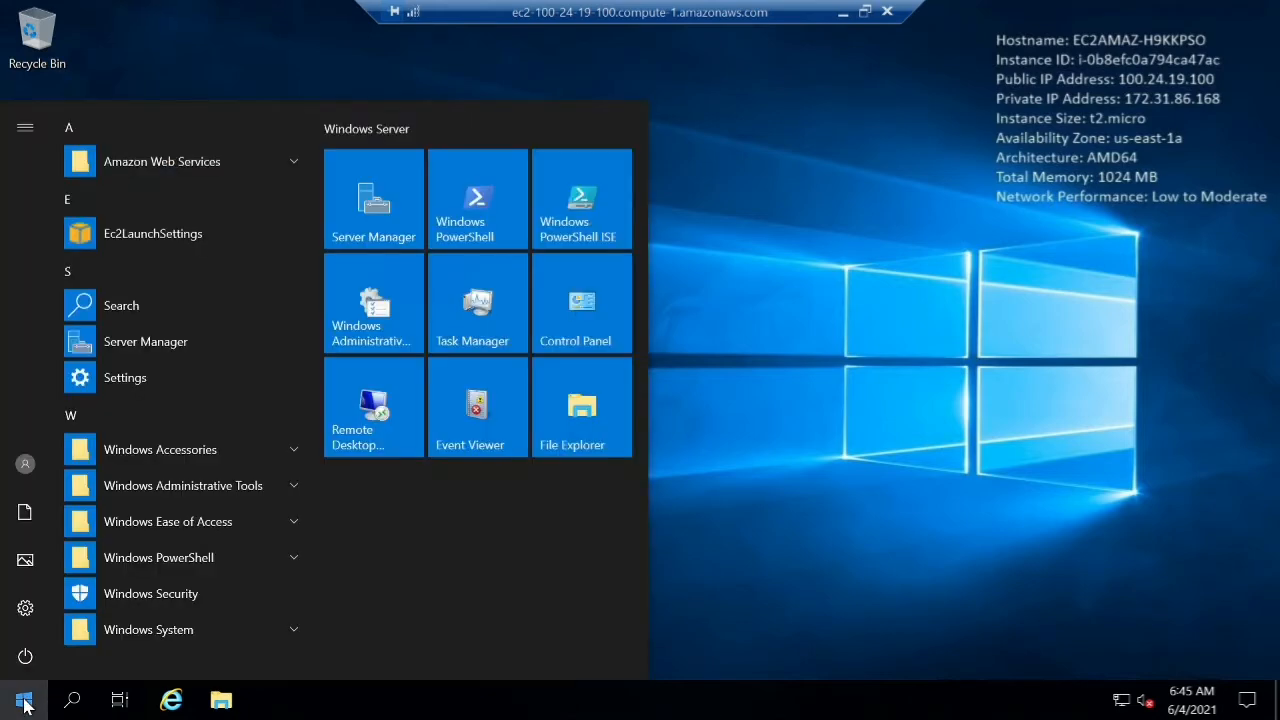
click(203, 629)
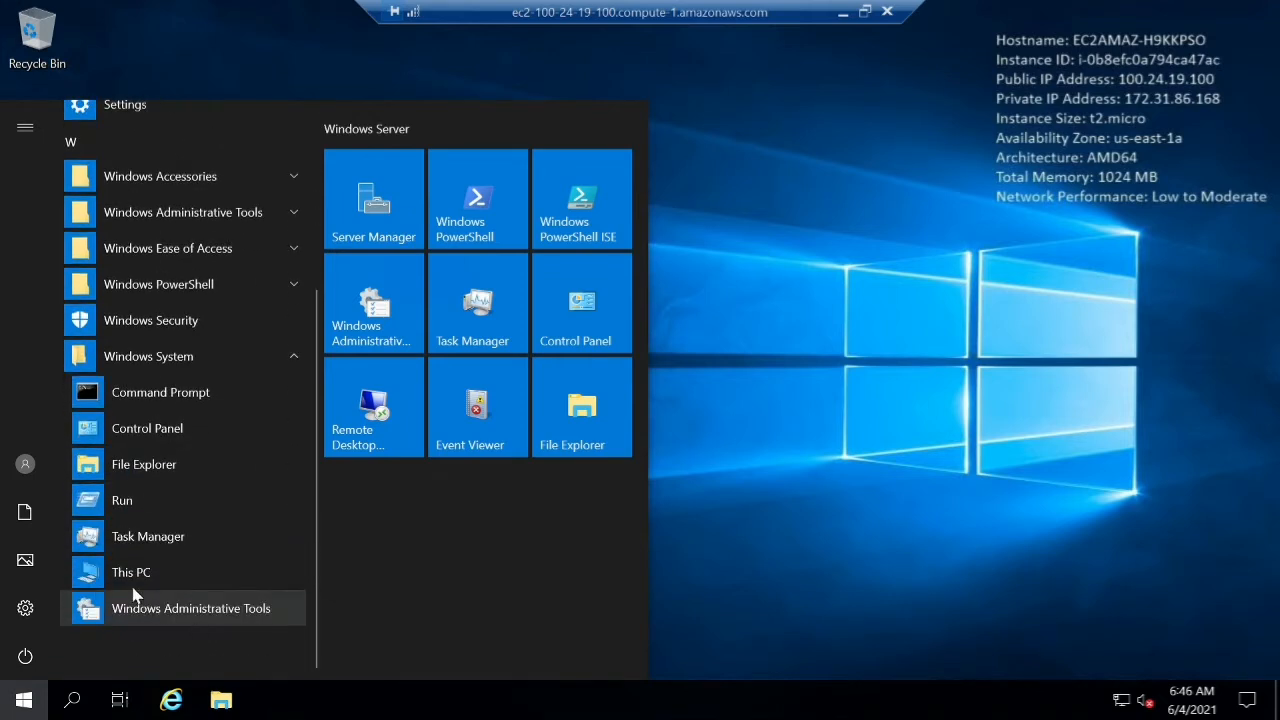
click(150, 573)
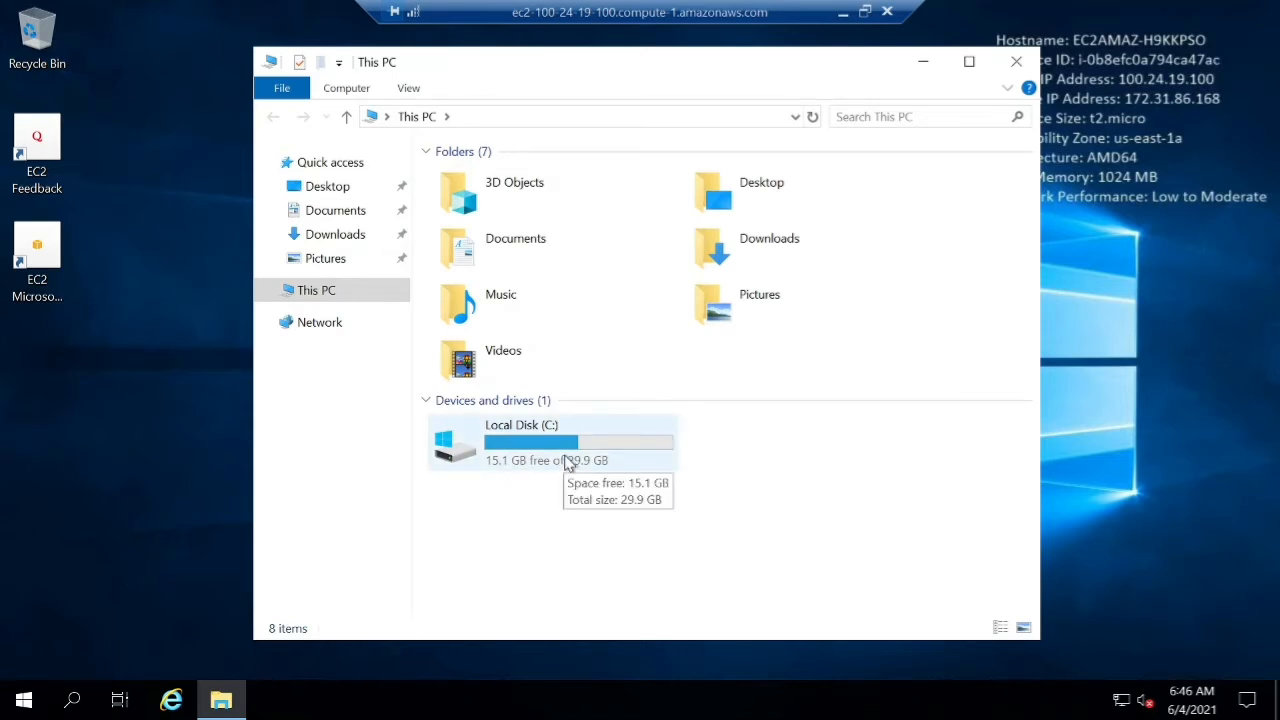
click(843, 12)
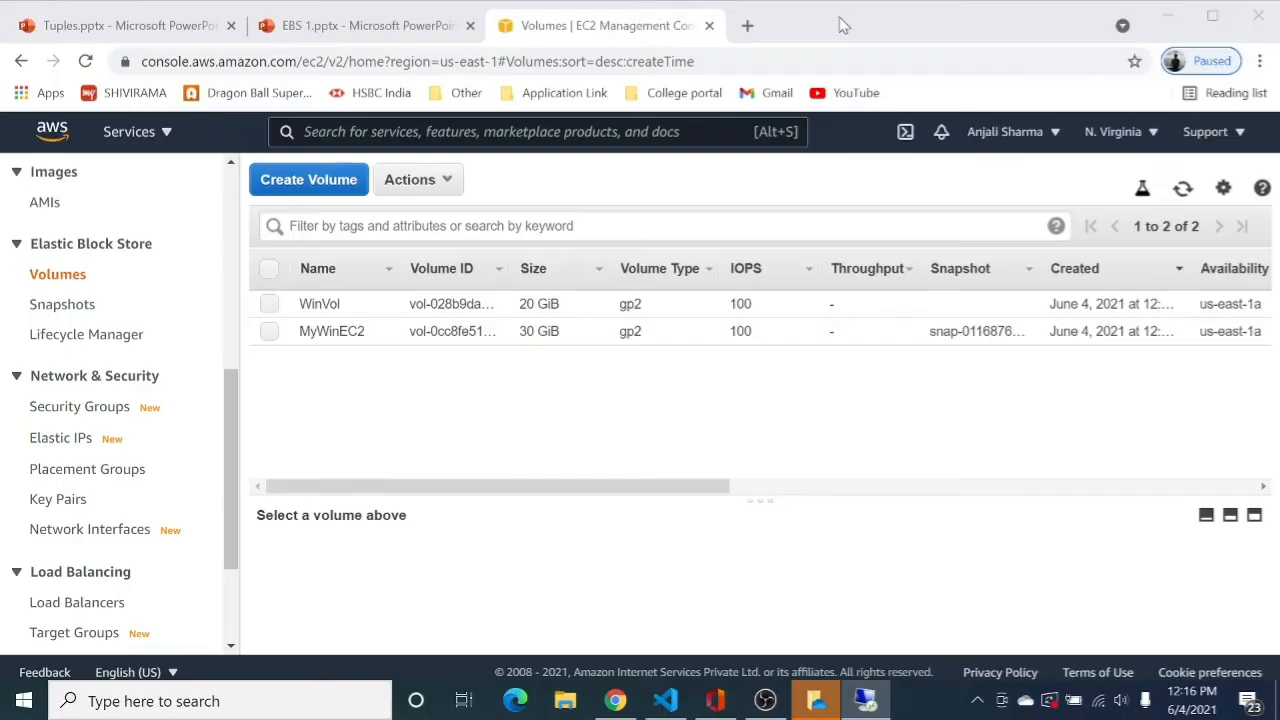
click(274, 336)
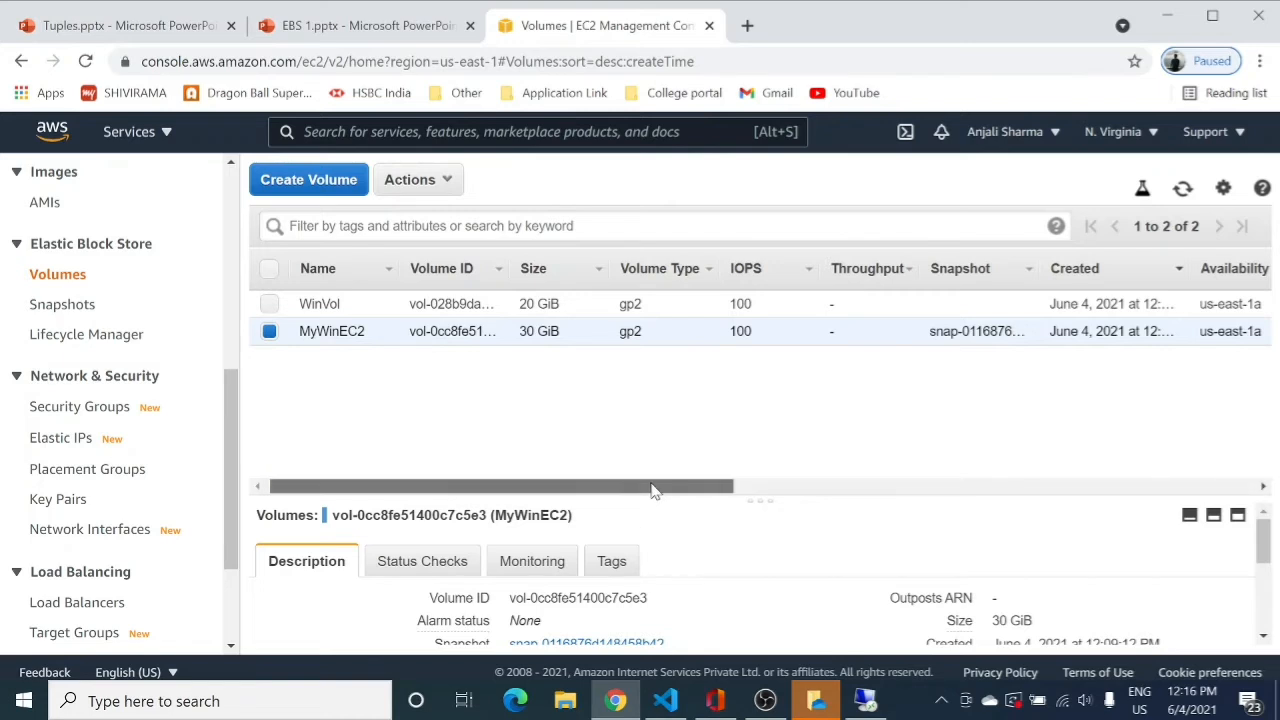
drag(651, 489, 866, 497)
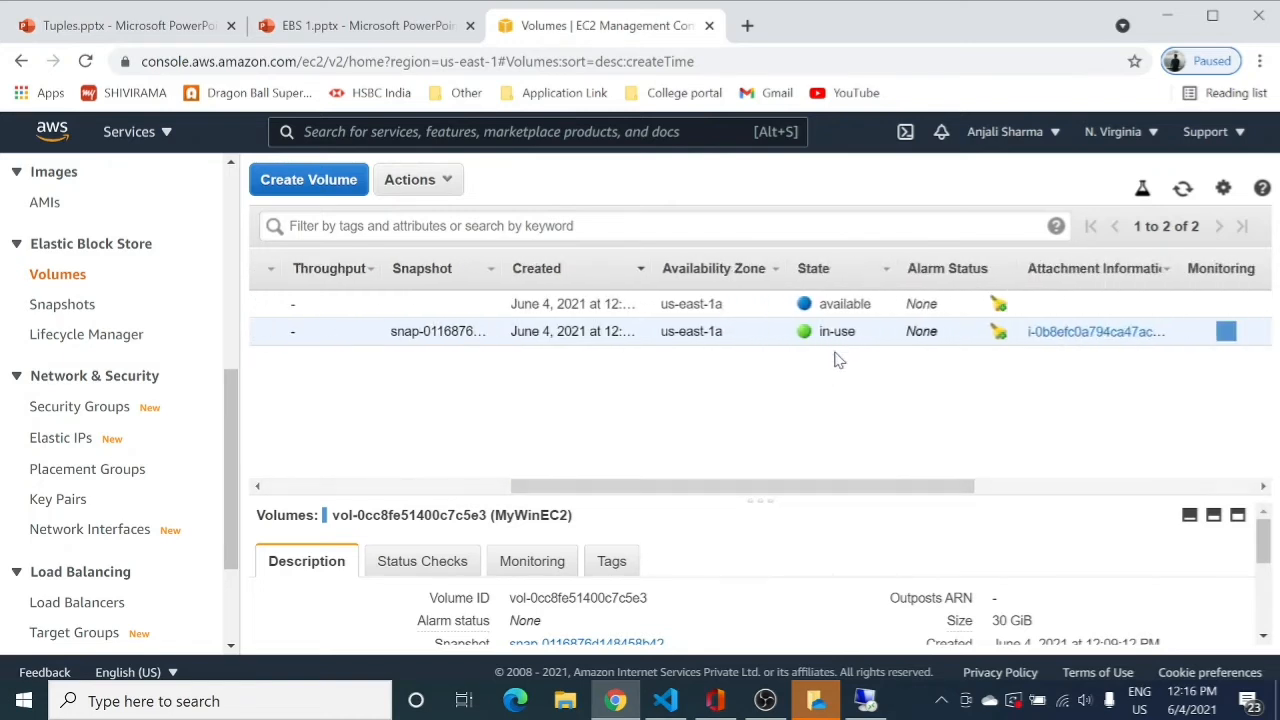
click(865, 700)
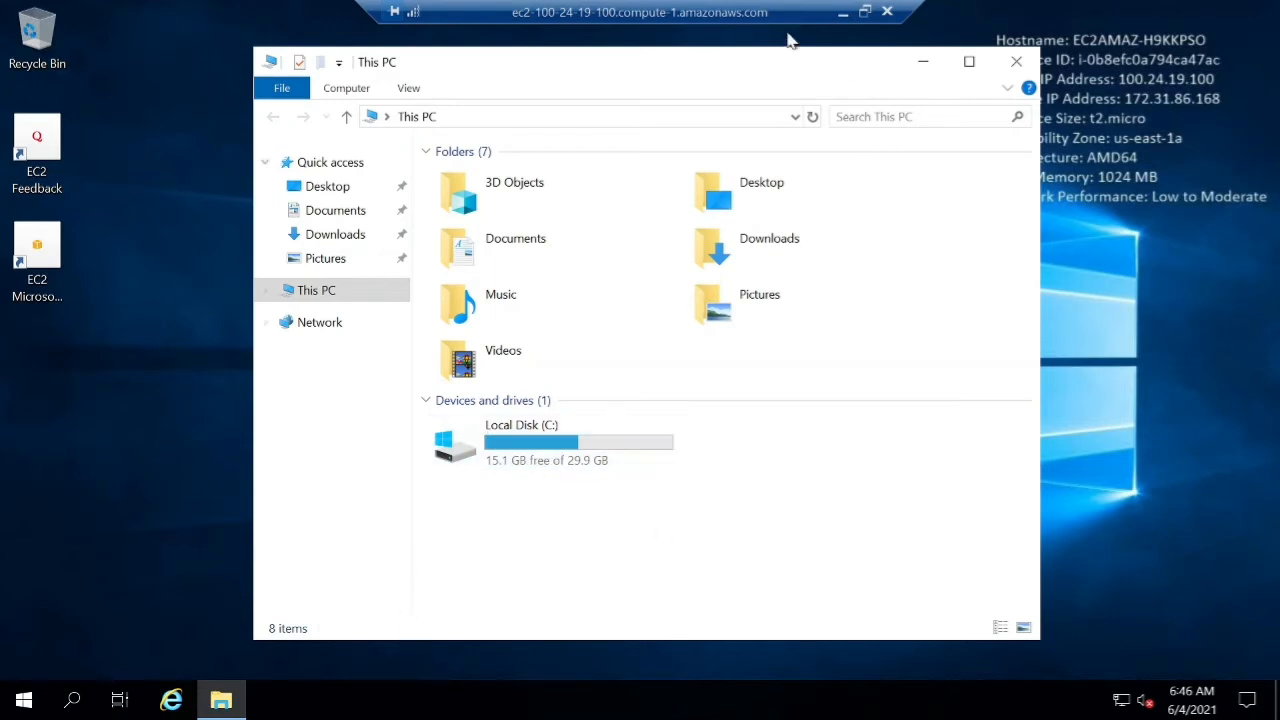
click(843, 13)
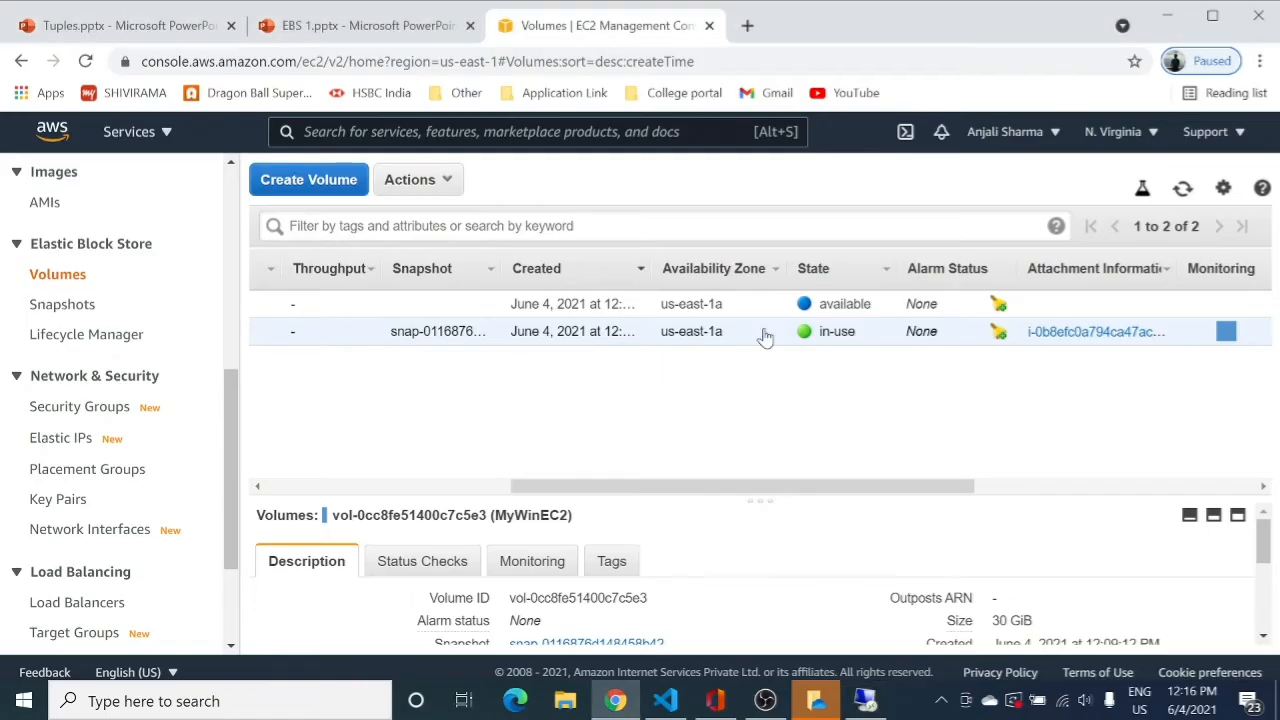
drag(697, 495, 450, 490)
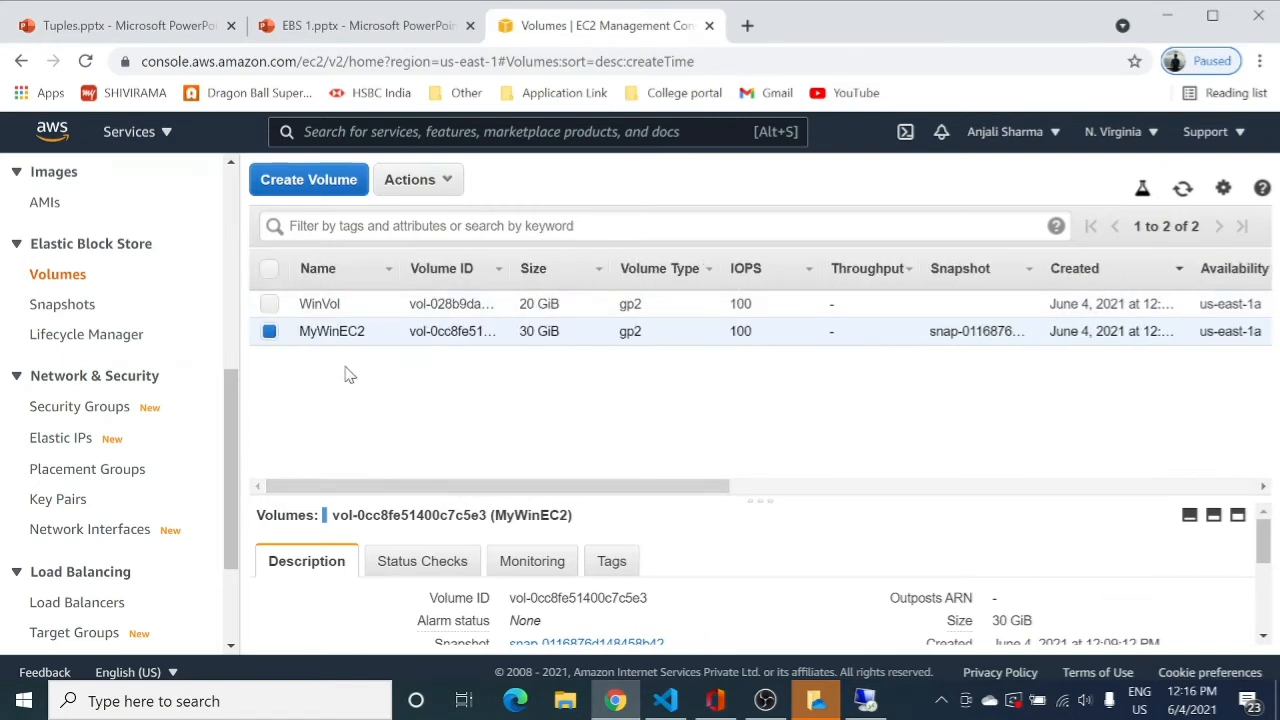
click(270, 331)
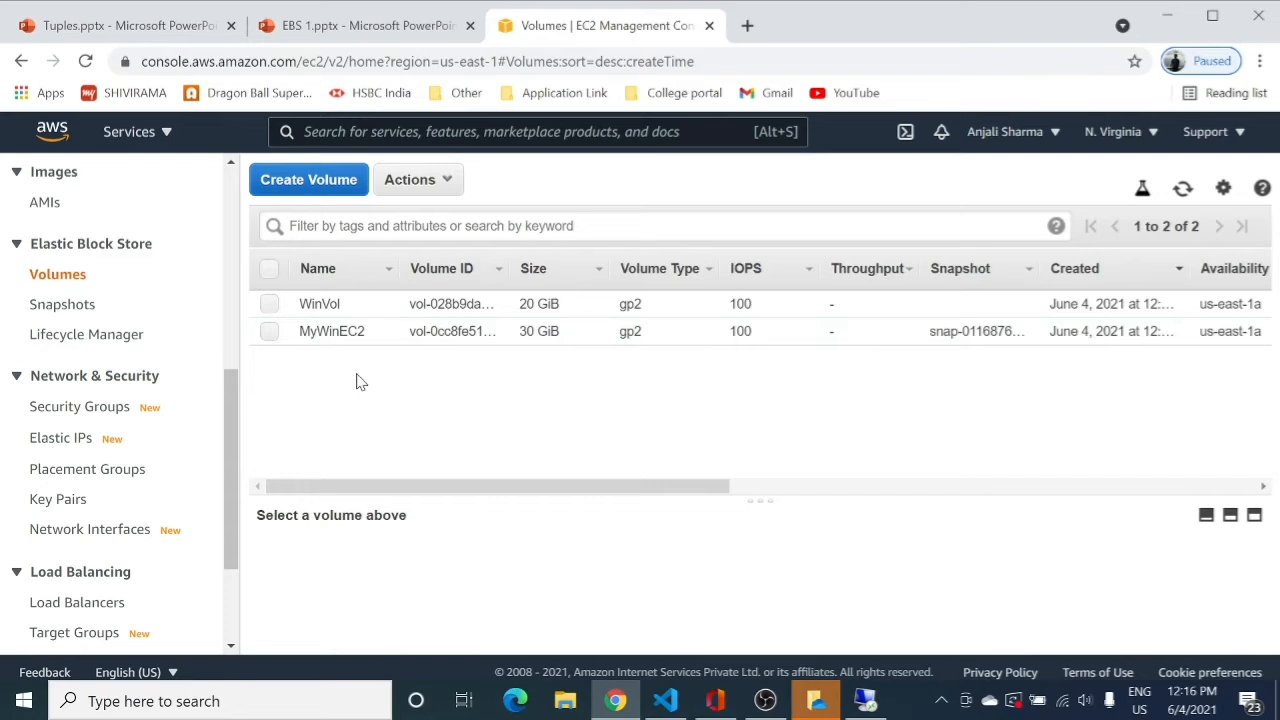
Attach the WinVol volume to the MyWinEC2 instance as device xvdf.
click(270, 305)
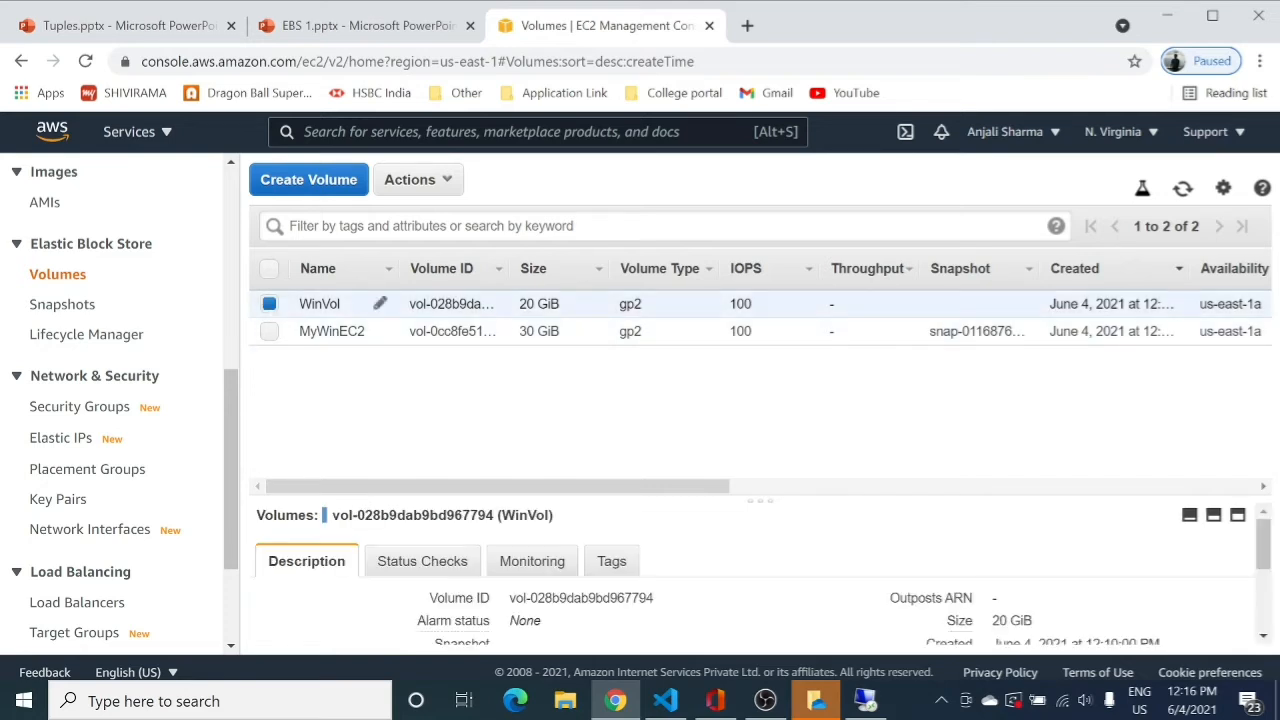
click(408, 190)
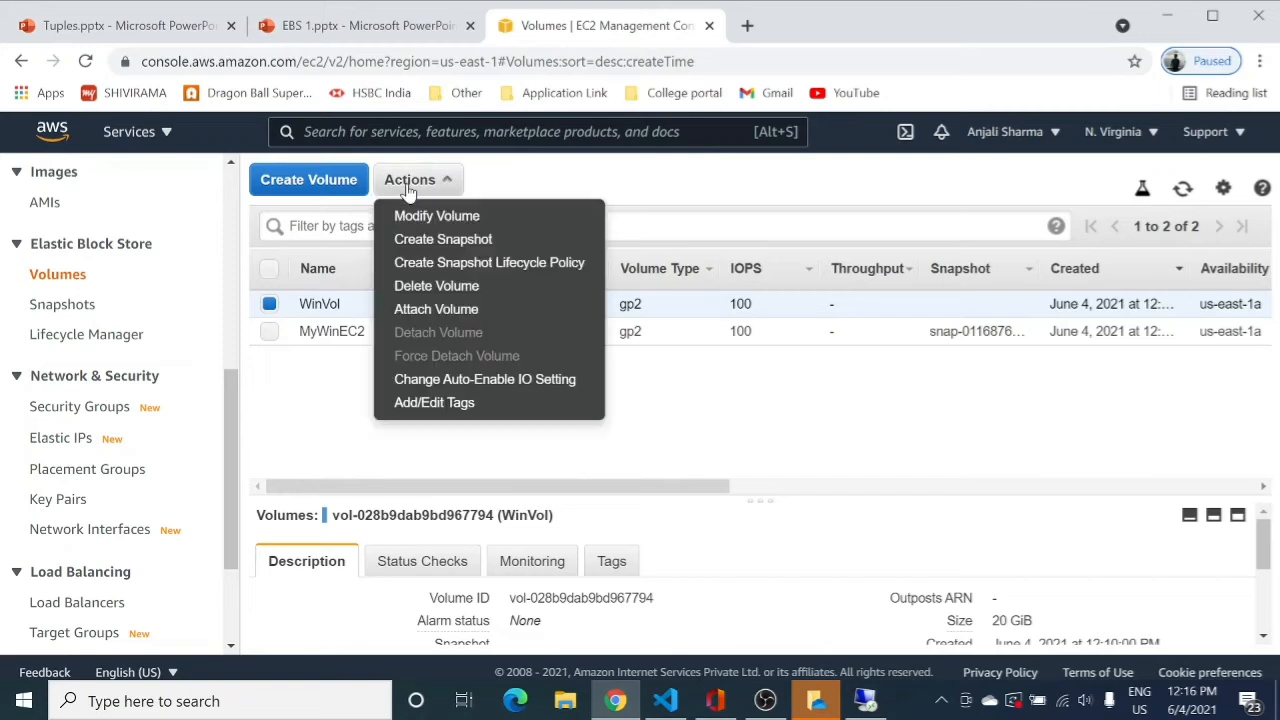
click(406, 312)
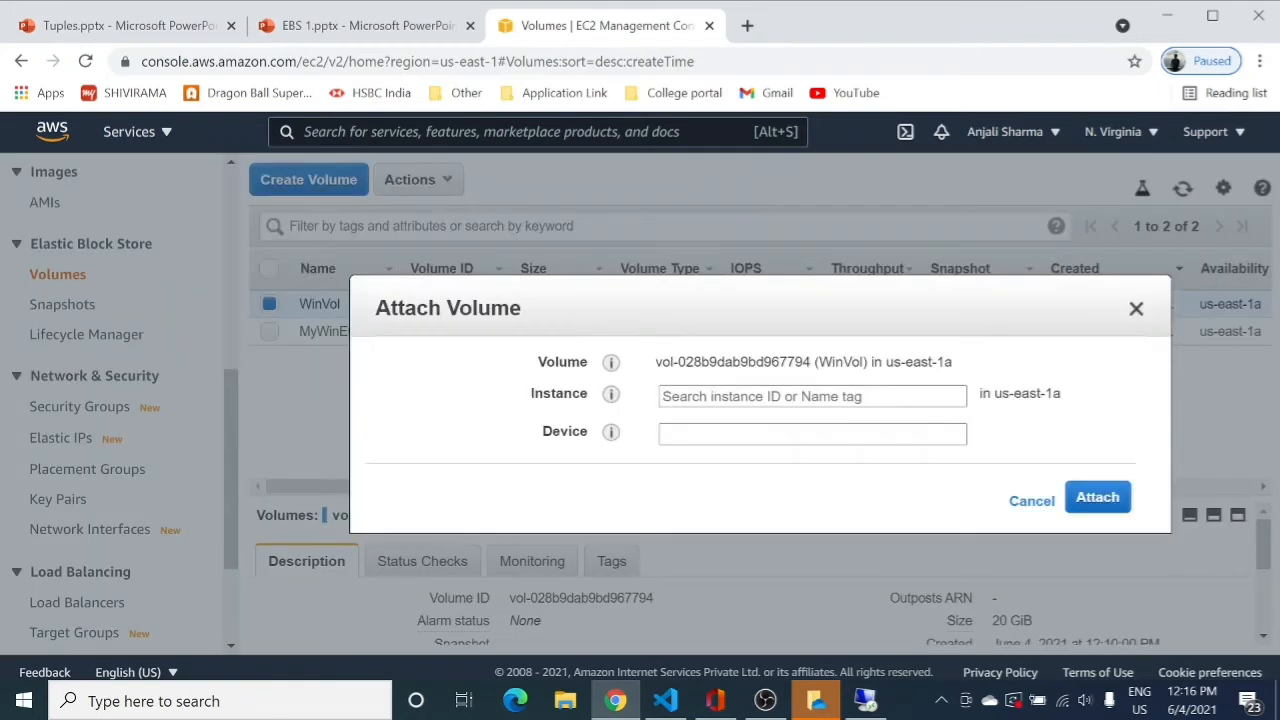
click(955, 396)
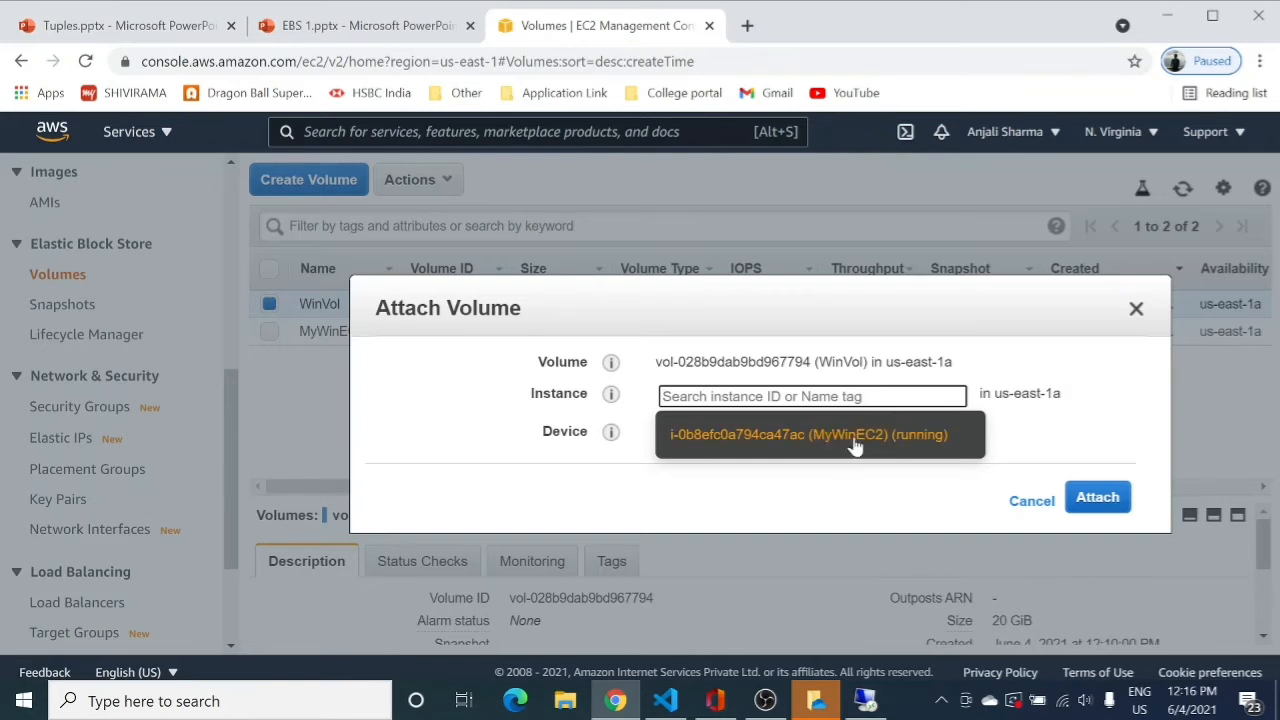
click(855, 440)
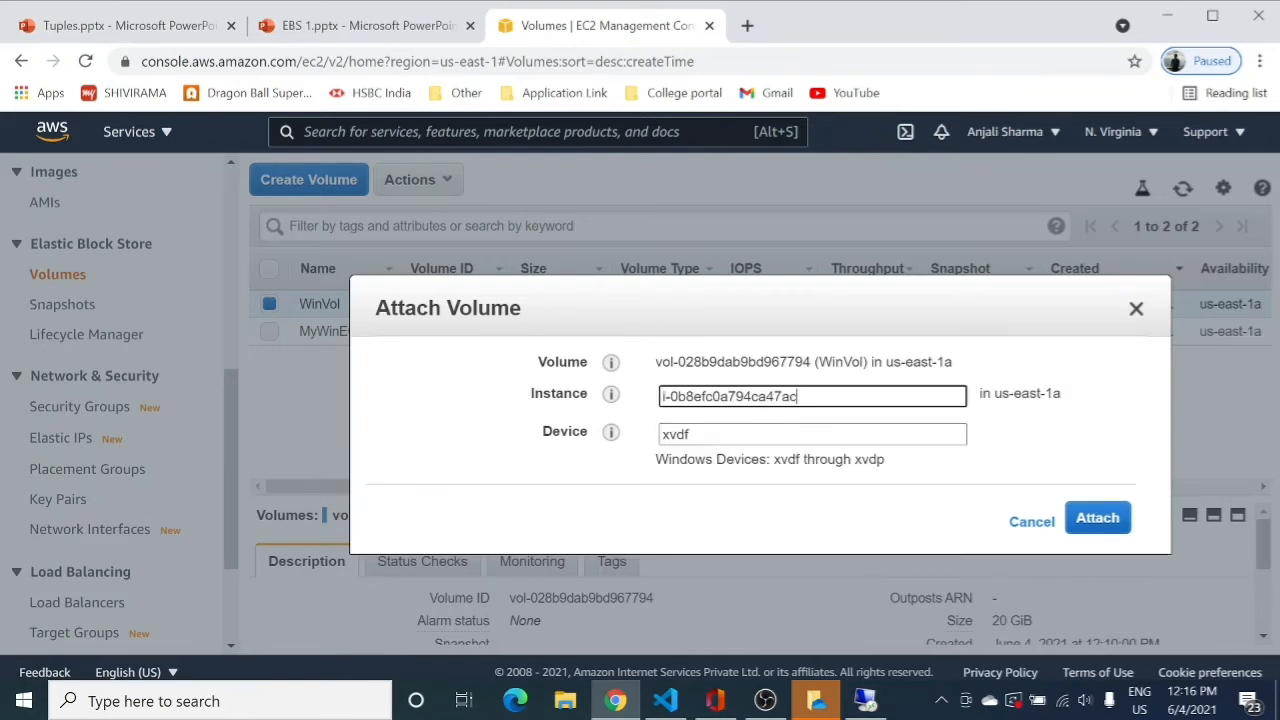
click(1095, 535)
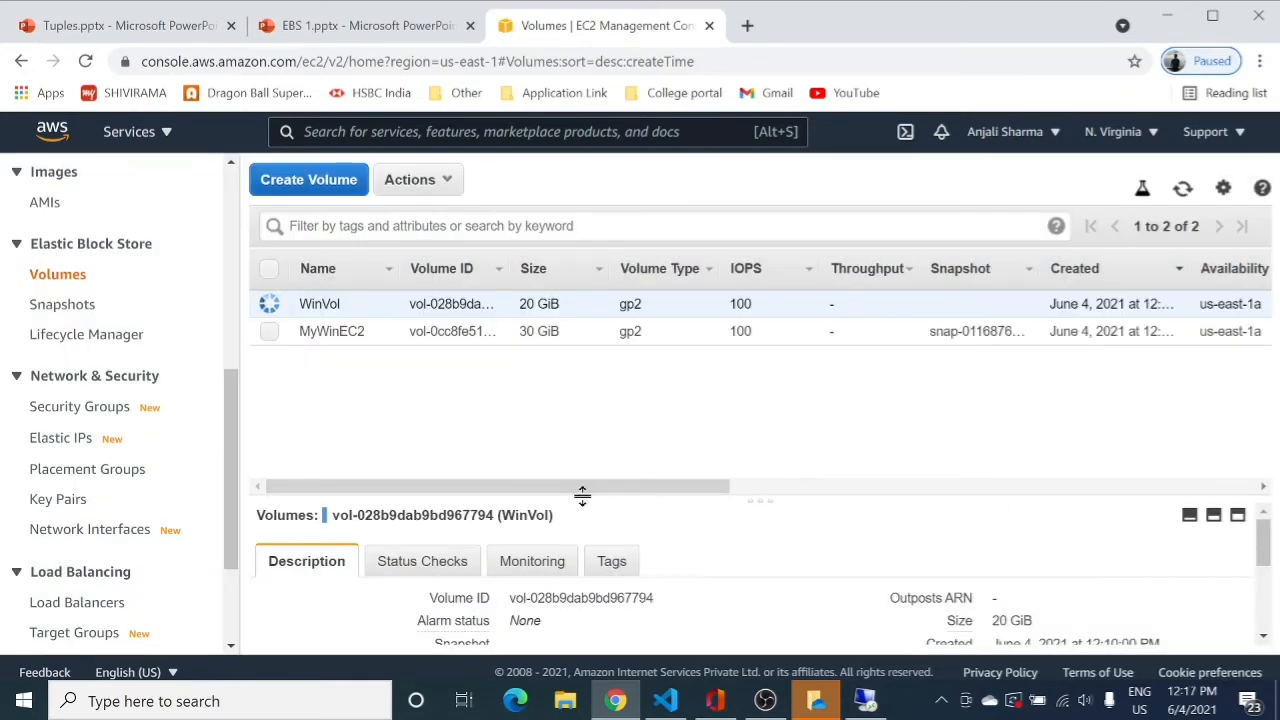
Refresh the Volumes list and confirm WinVol now shows in-use.
drag(584, 489, 820, 487)
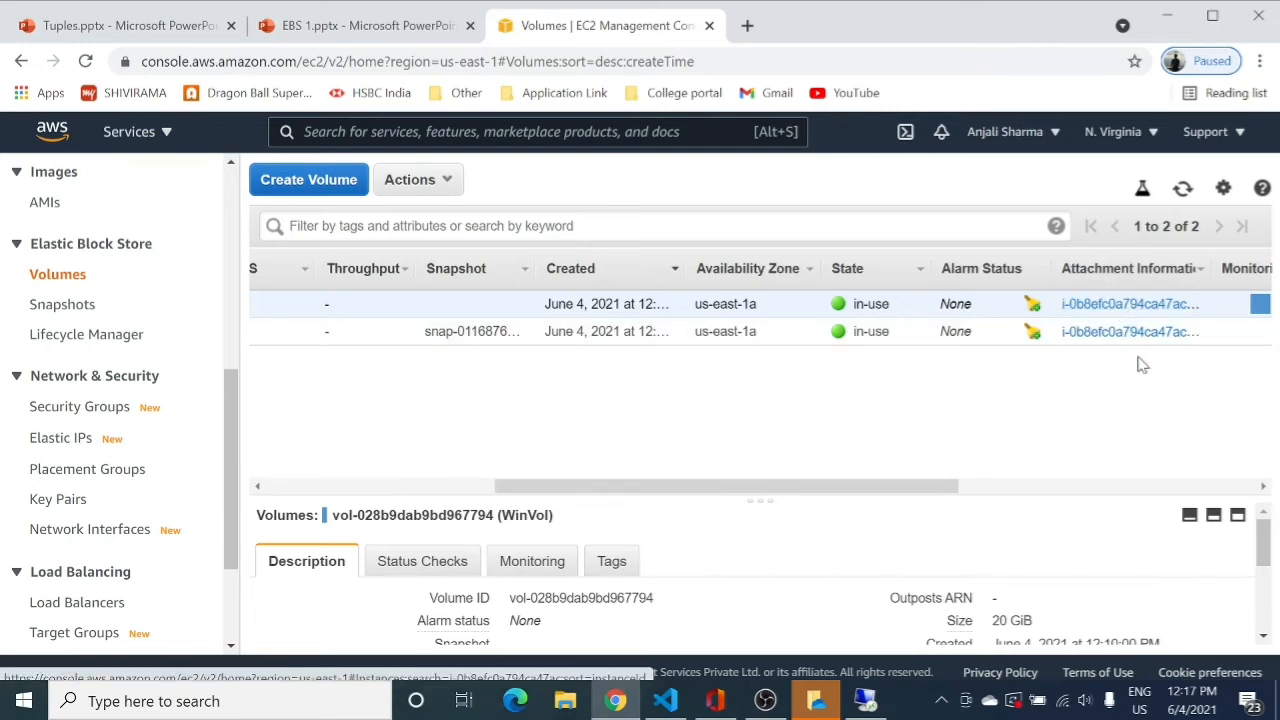
drag(940, 489, 494, 482)
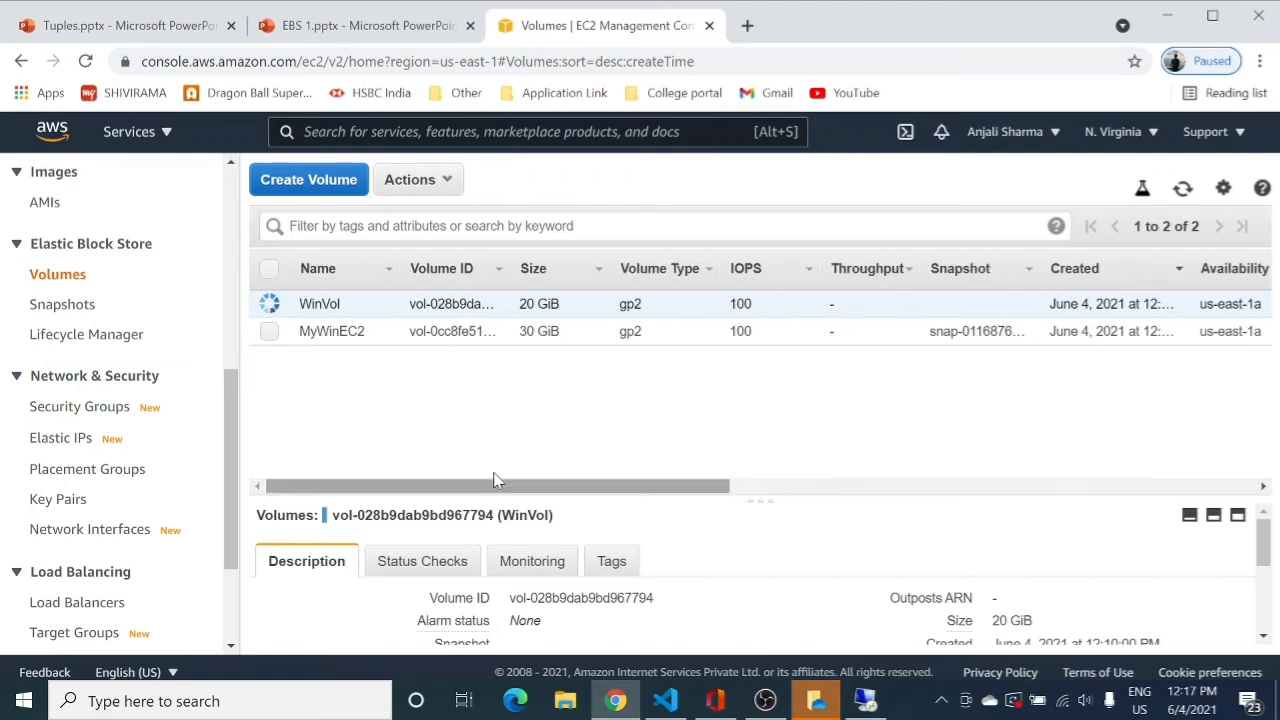
click(1182, 192)
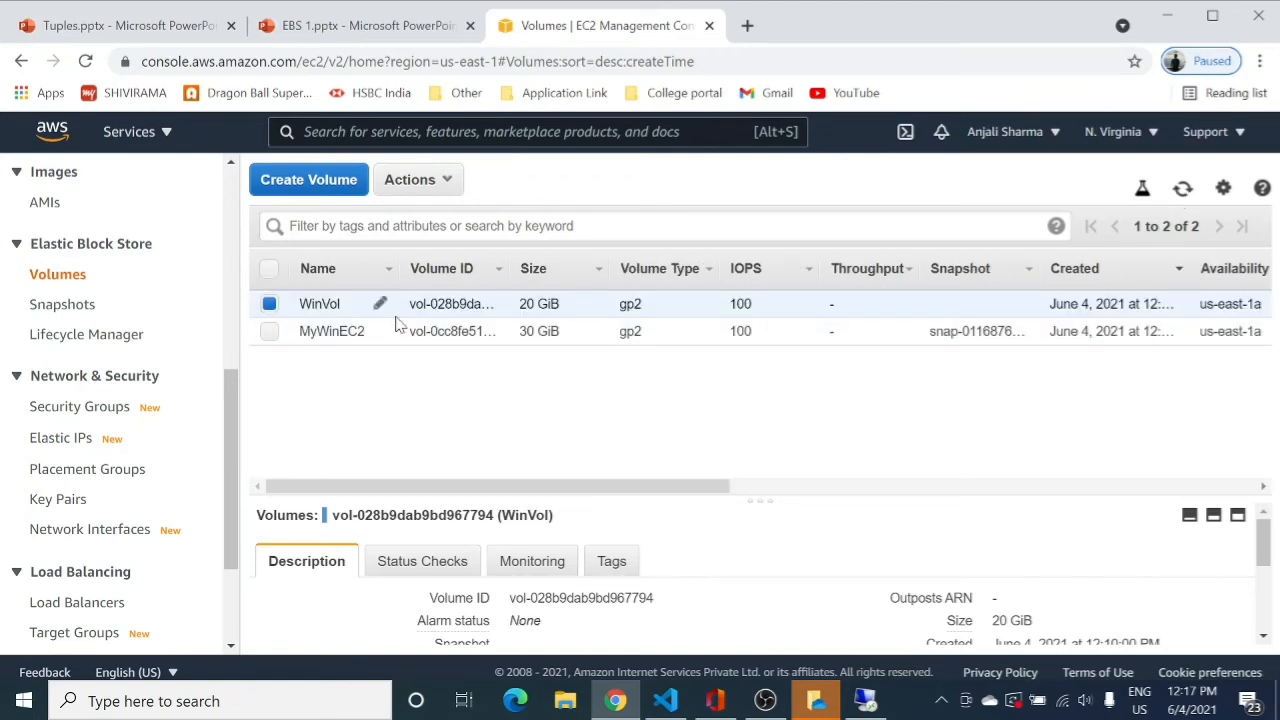
drag(429, 486, 376, 490)
Restore the remote desktop session and close the server's This PC window.
click(865, 703)
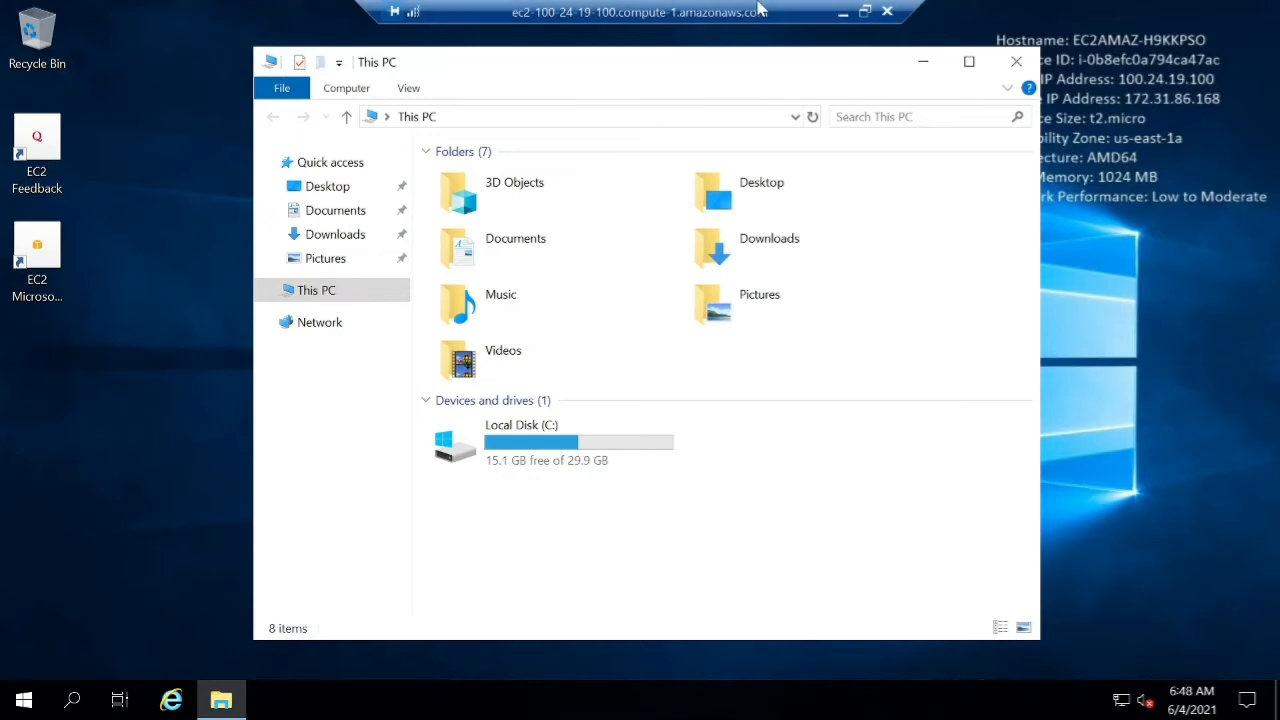
click(1015, 64)
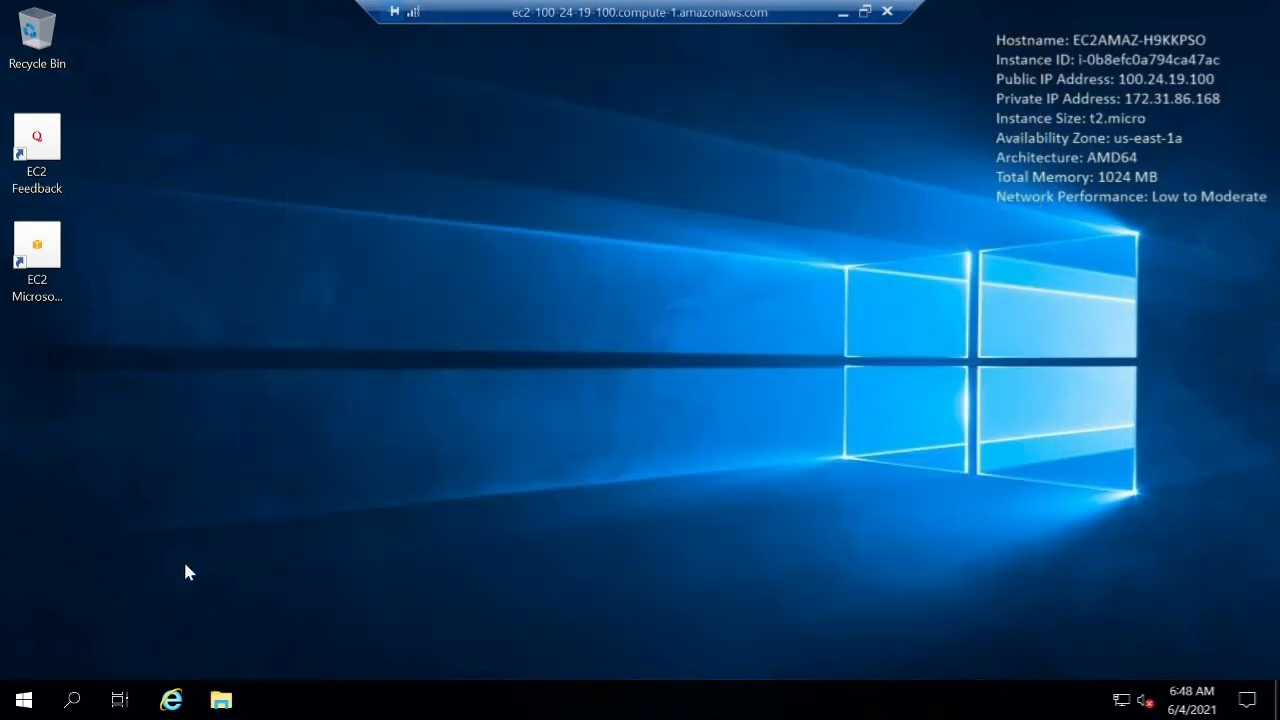
Launch Server Manager, dismiss the Windows Admin Center prompt, and refresh the Dashboard.
click(24, 700)
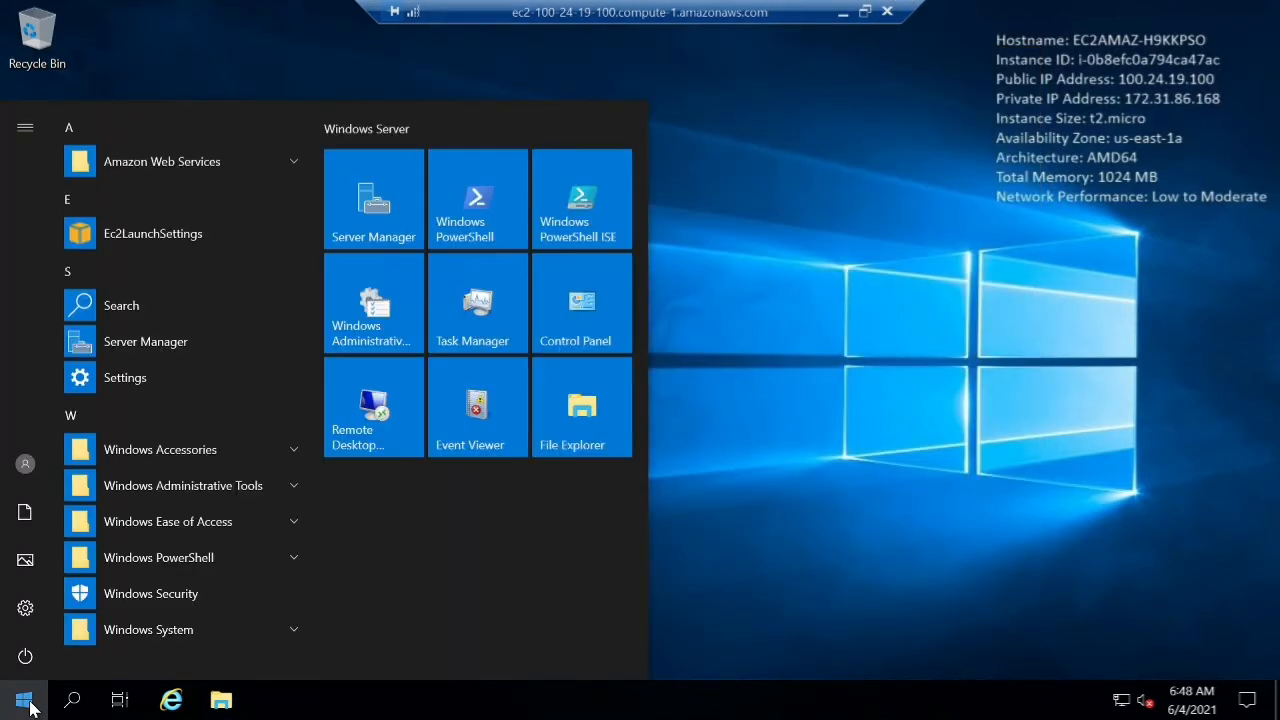
click(380, 229)
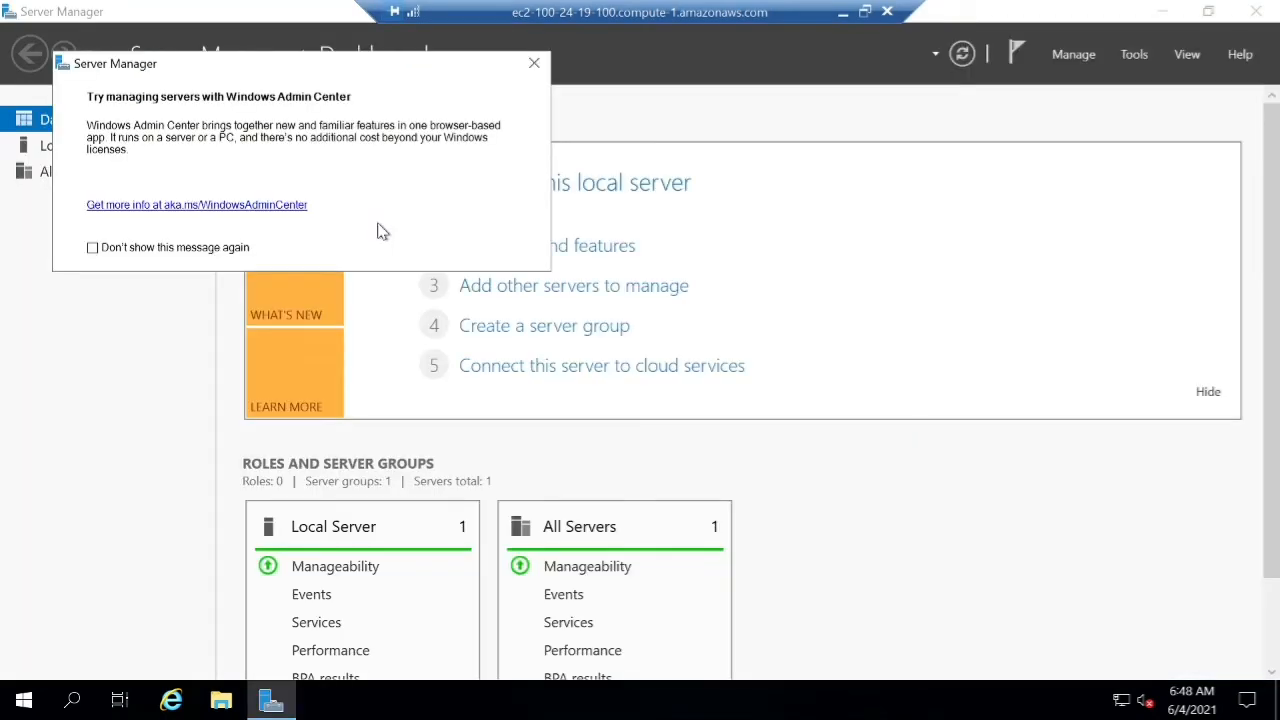
click(533, 64)
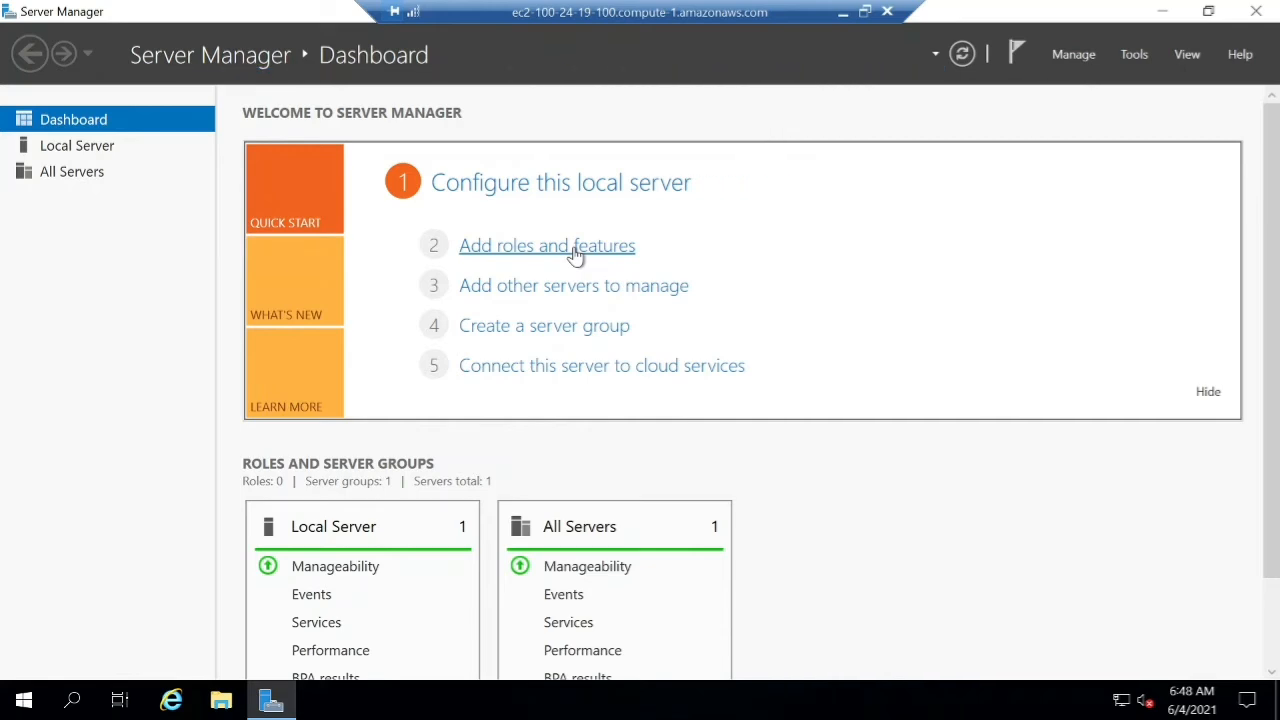
click(962, 55)
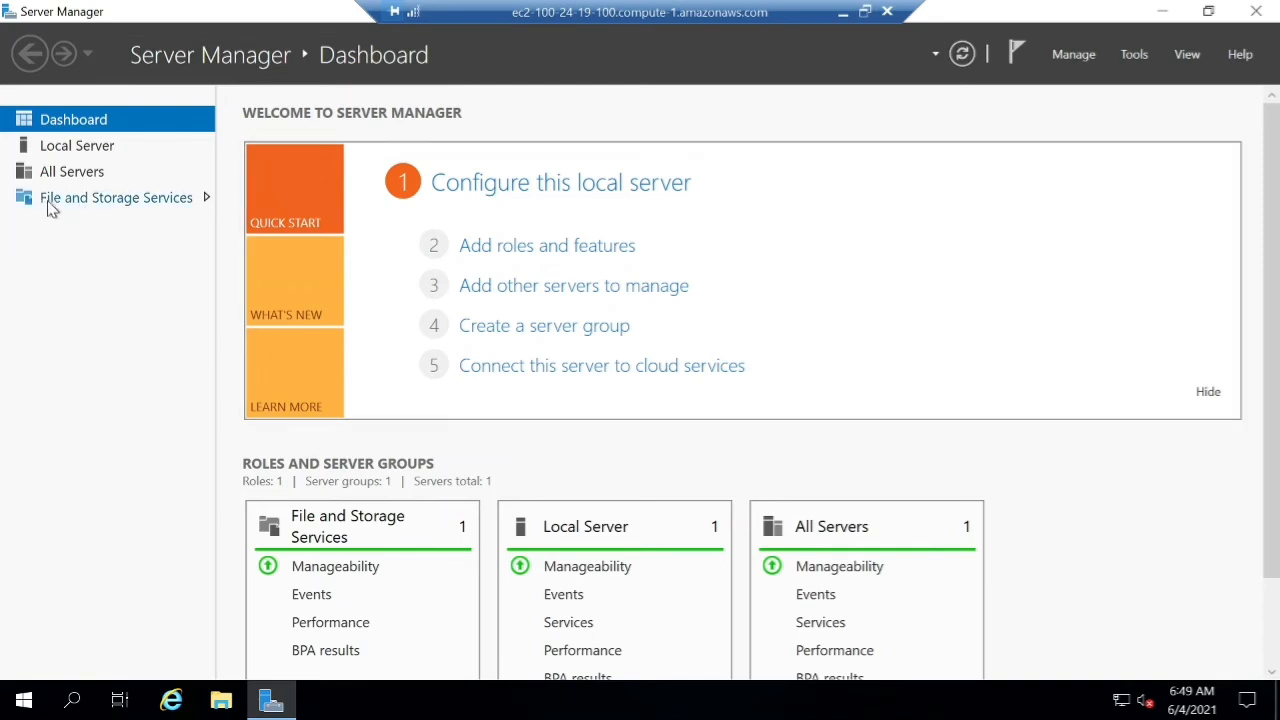
Open File and Storage Services > Volumes > Disks to find the 20 GB disk 1 Offline.
click(150, 203)
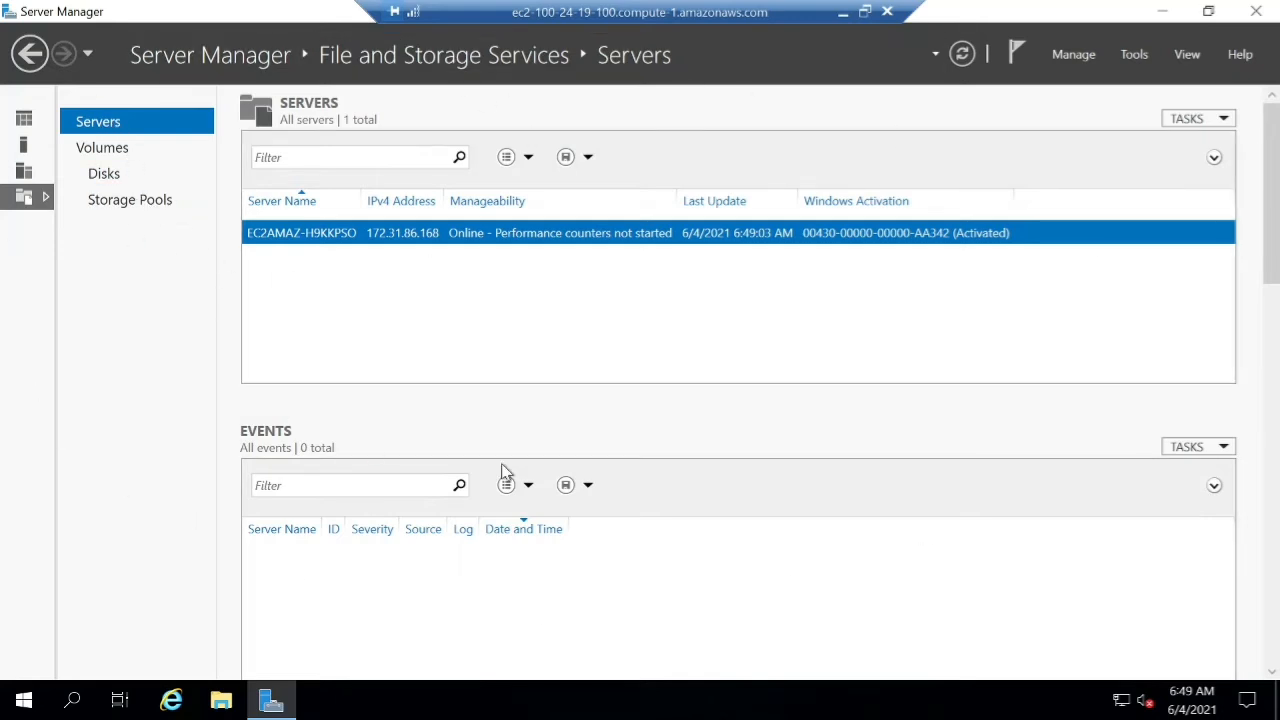
click(118, 152)
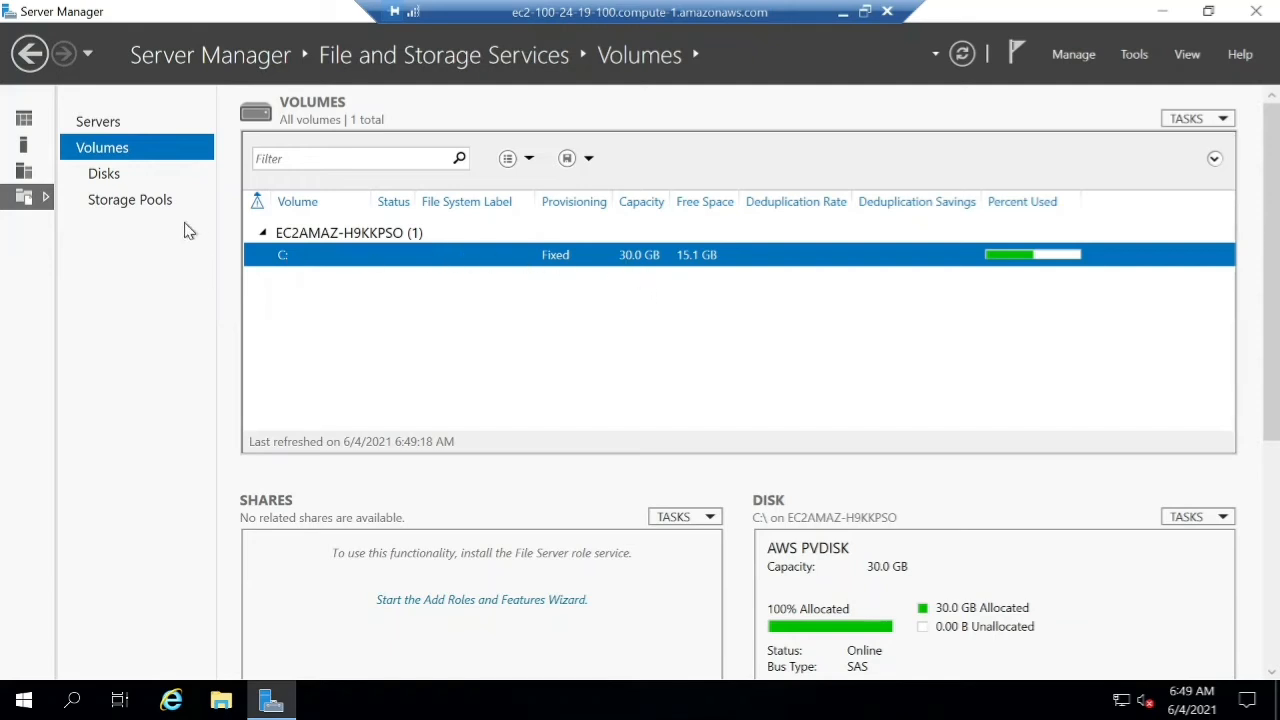
click(104, 174)
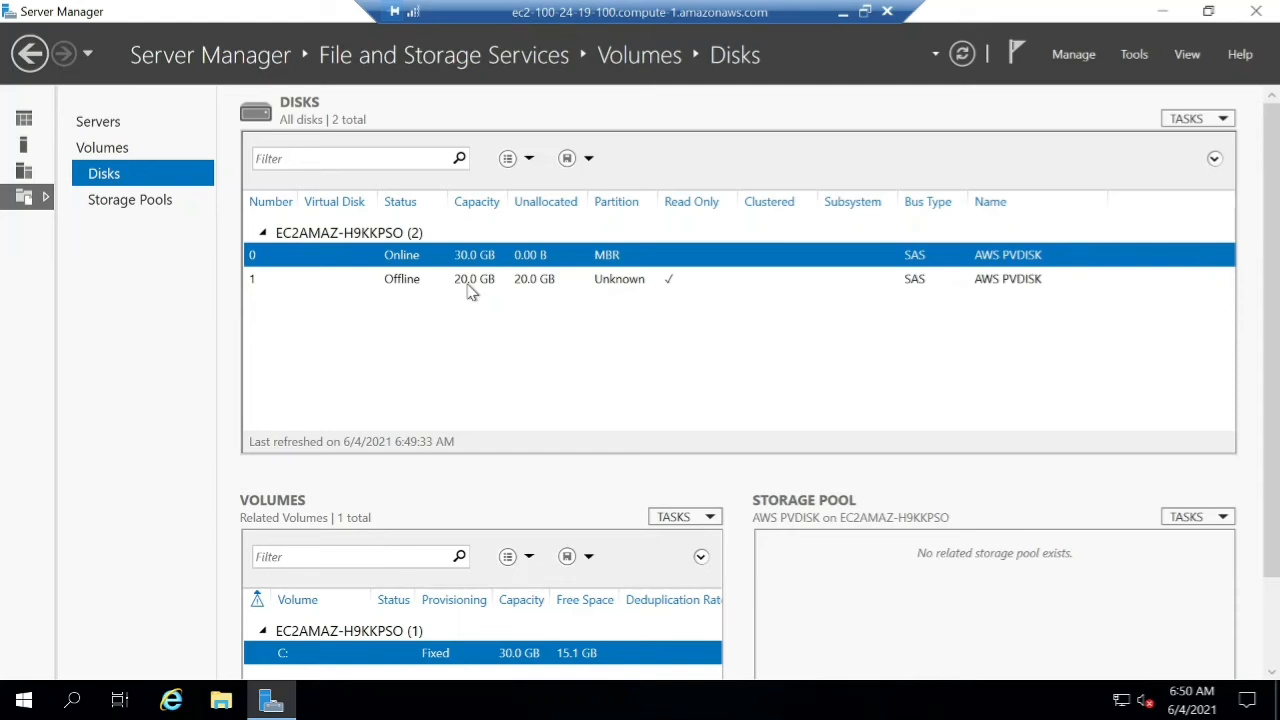
Bring the offline 20.0 GB disk 1 online, confirming the prompt.
right_click(398, 288)
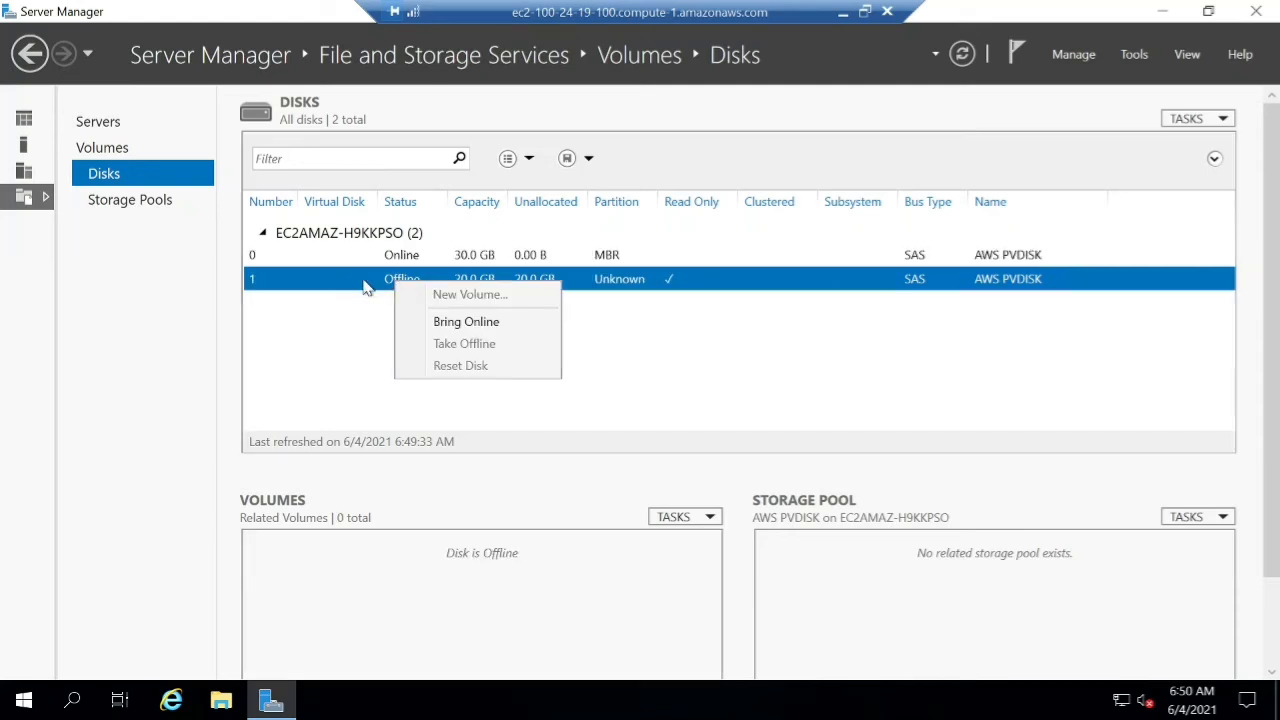
click(529, 330)
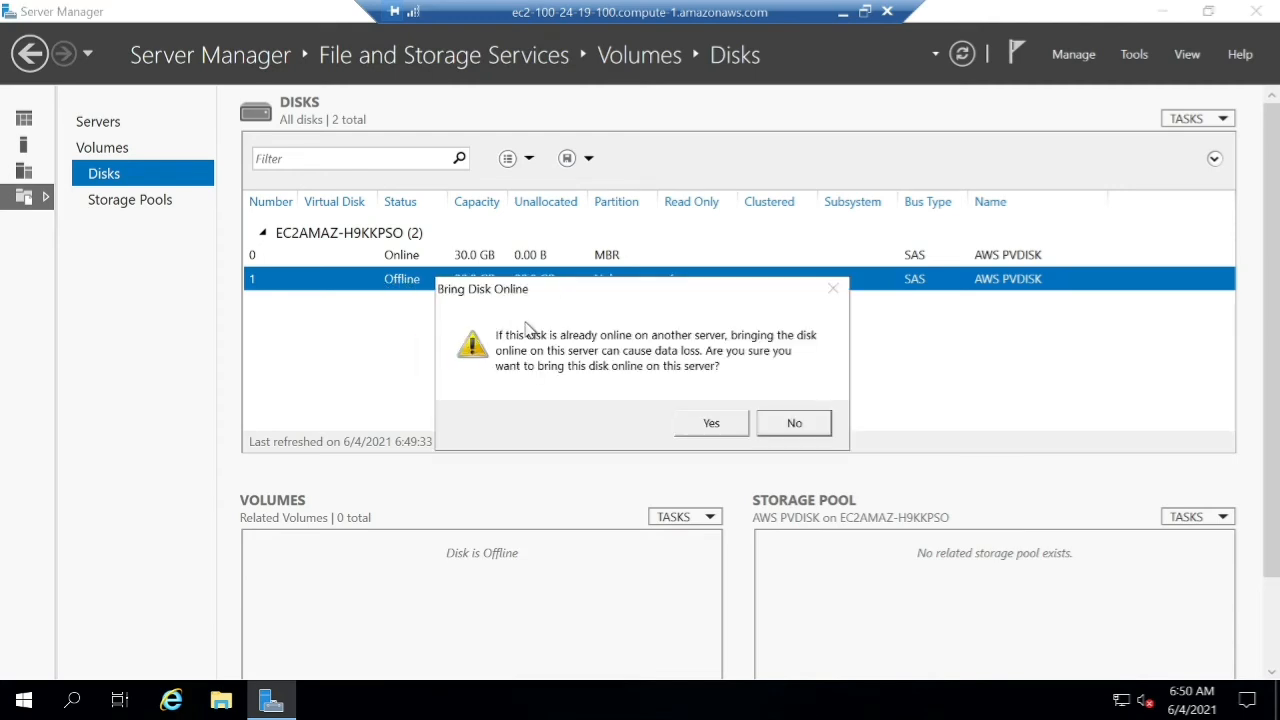
click(711, 424)
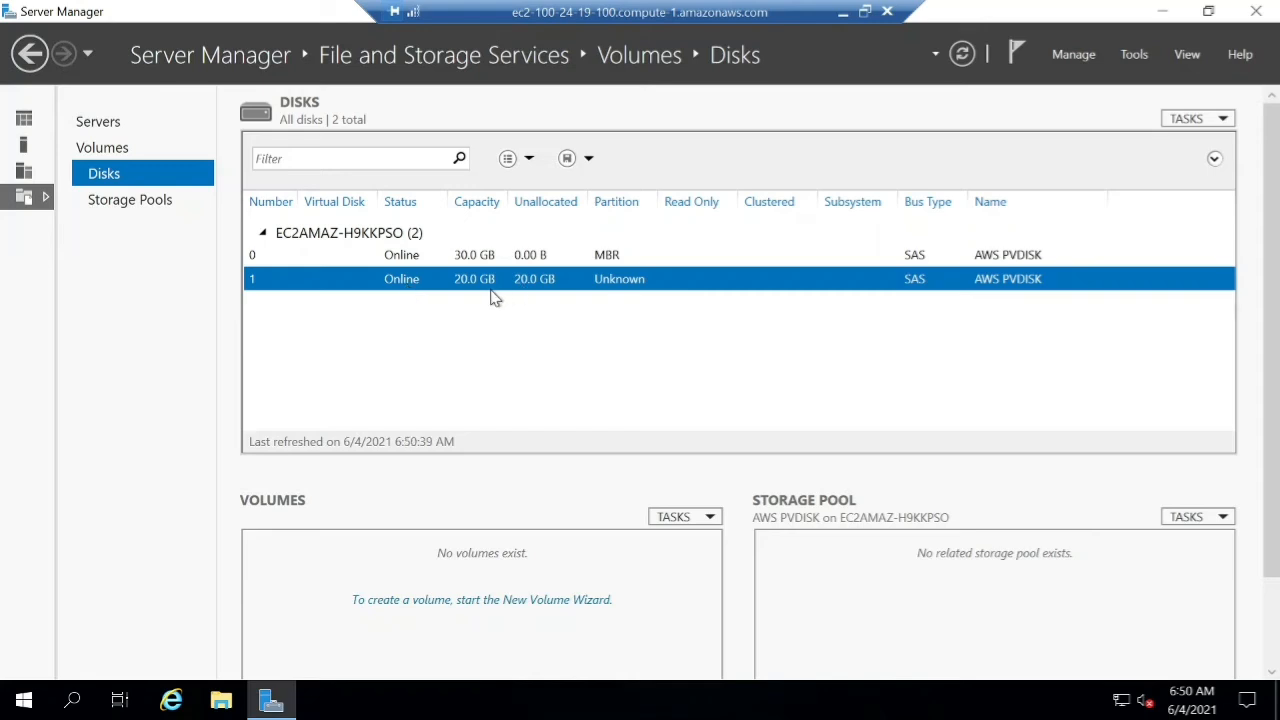
right_click(449, 282)
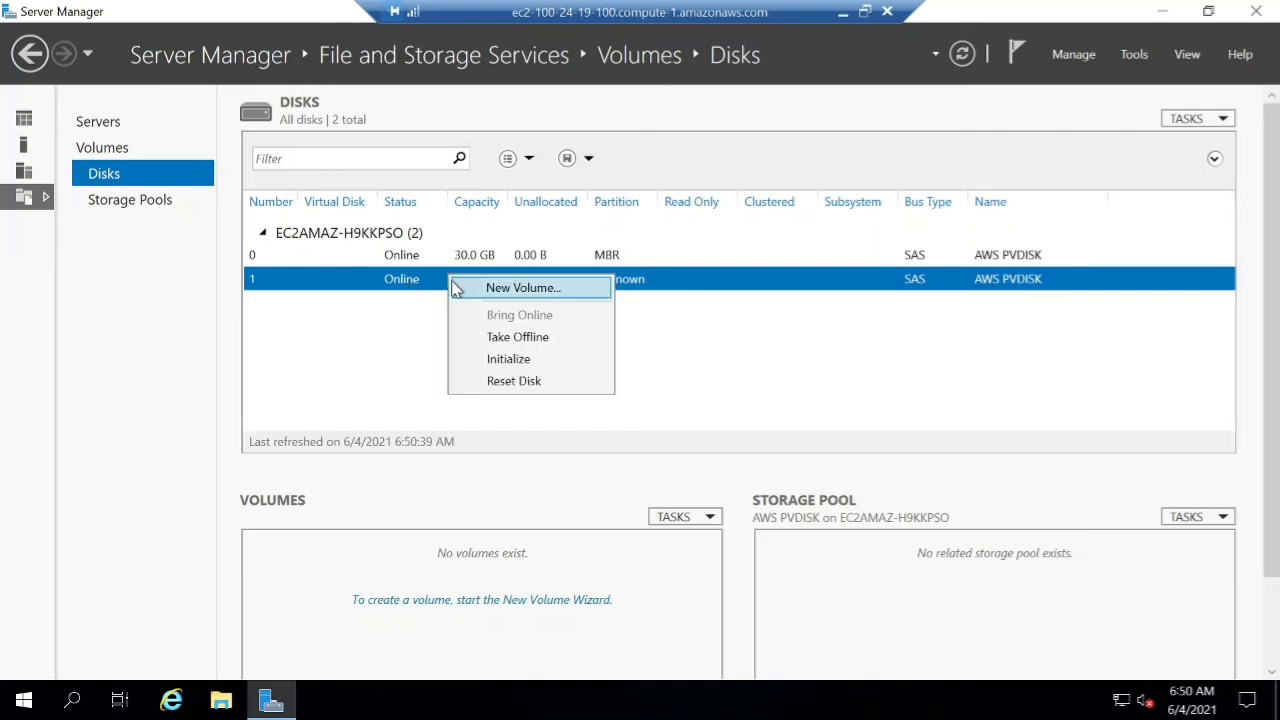
Start a New Volume on disk 1, accepting initialization as GPT.
click(589, 297)
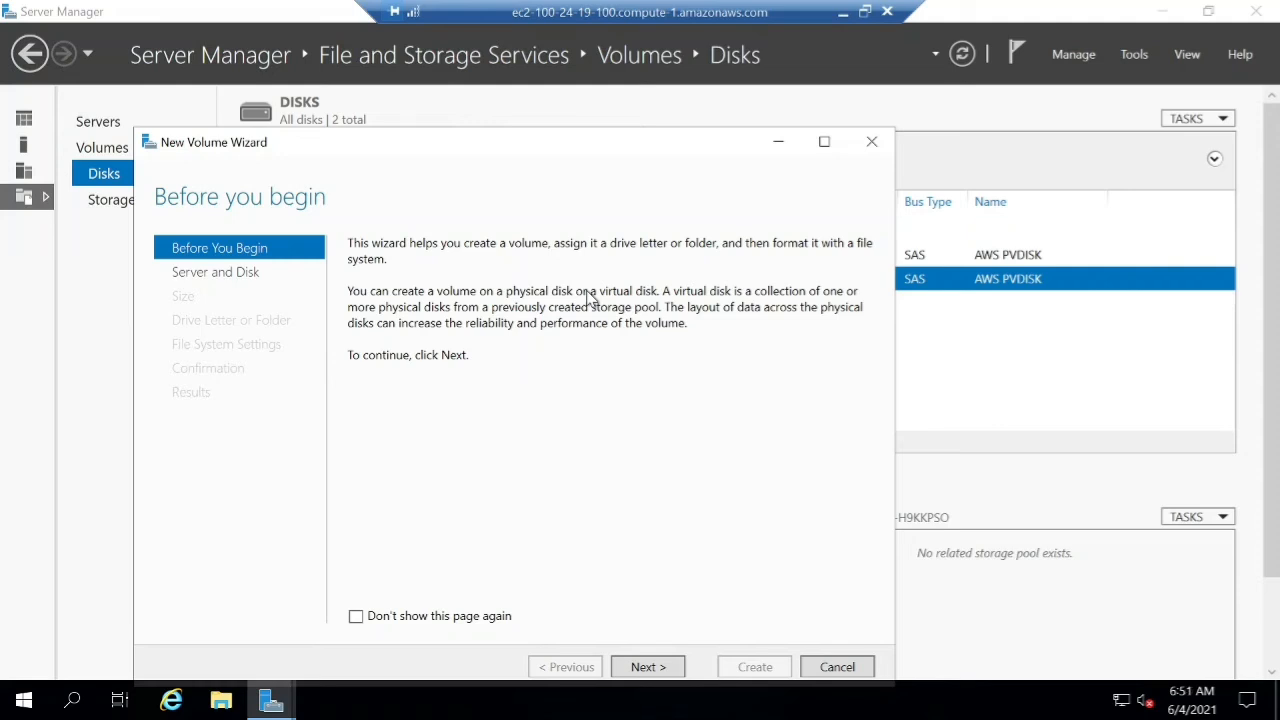
click(655, 667)
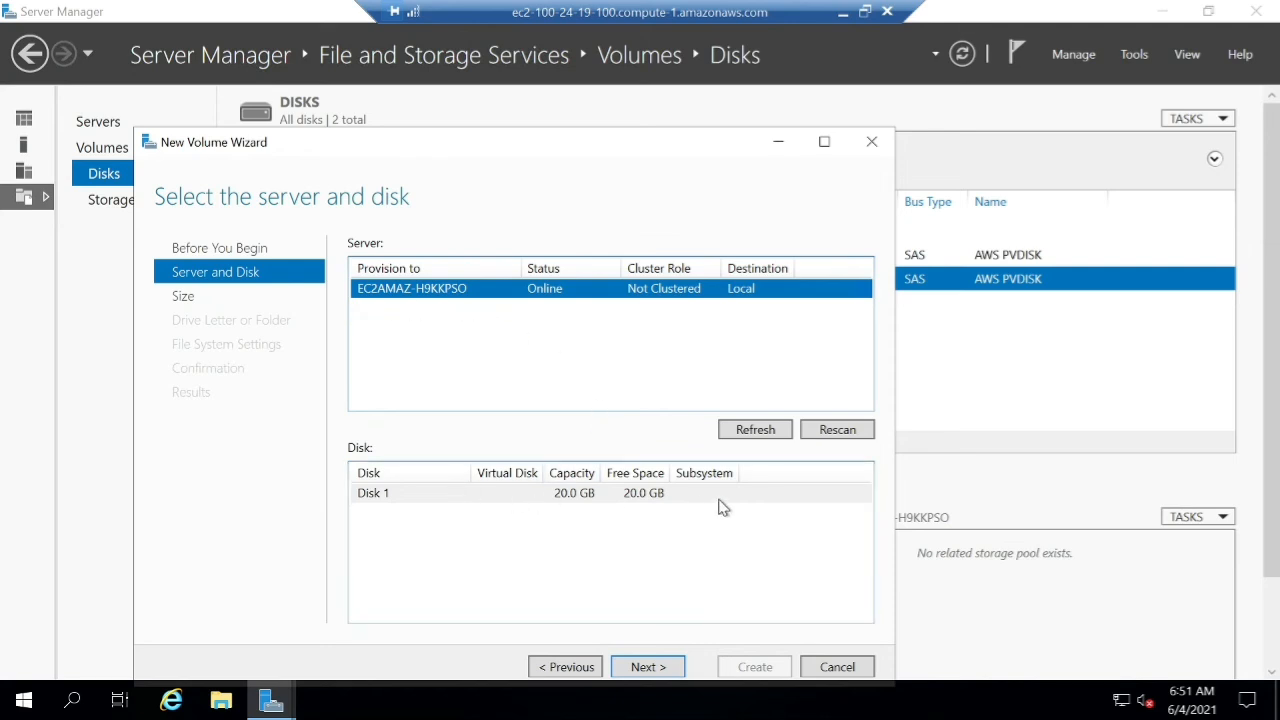
click(660, 674)
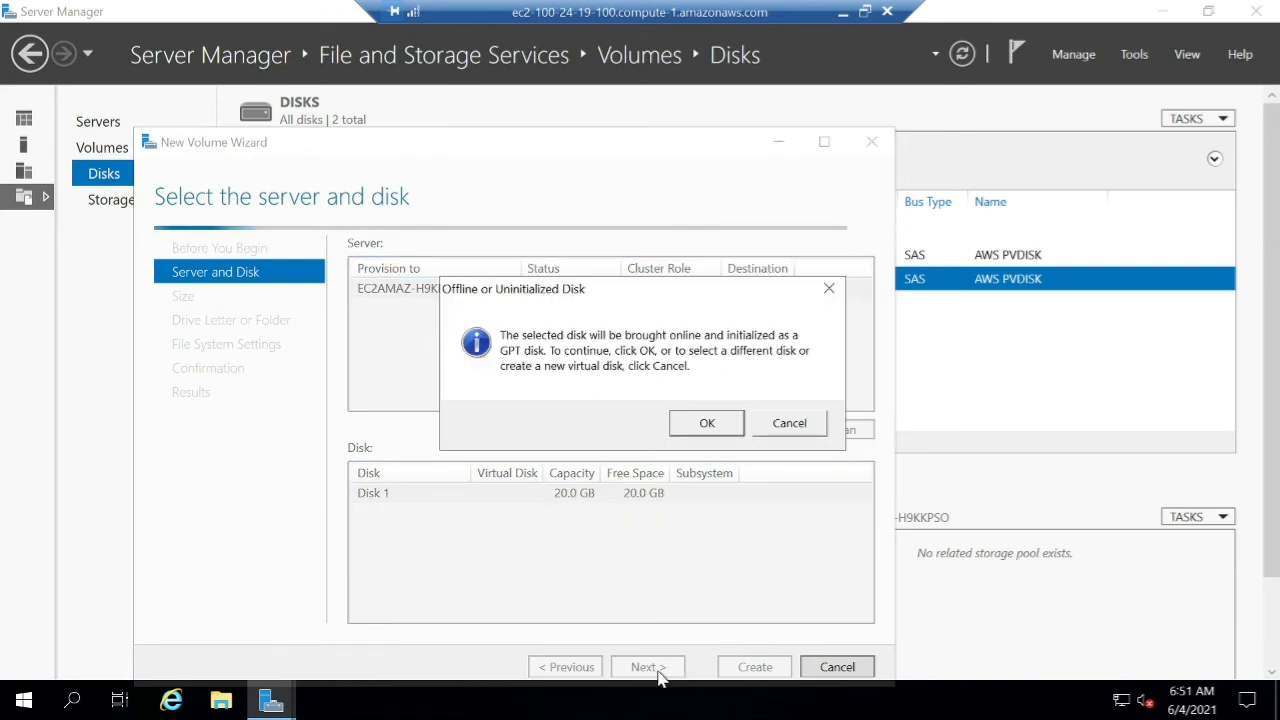
click(711, 424)
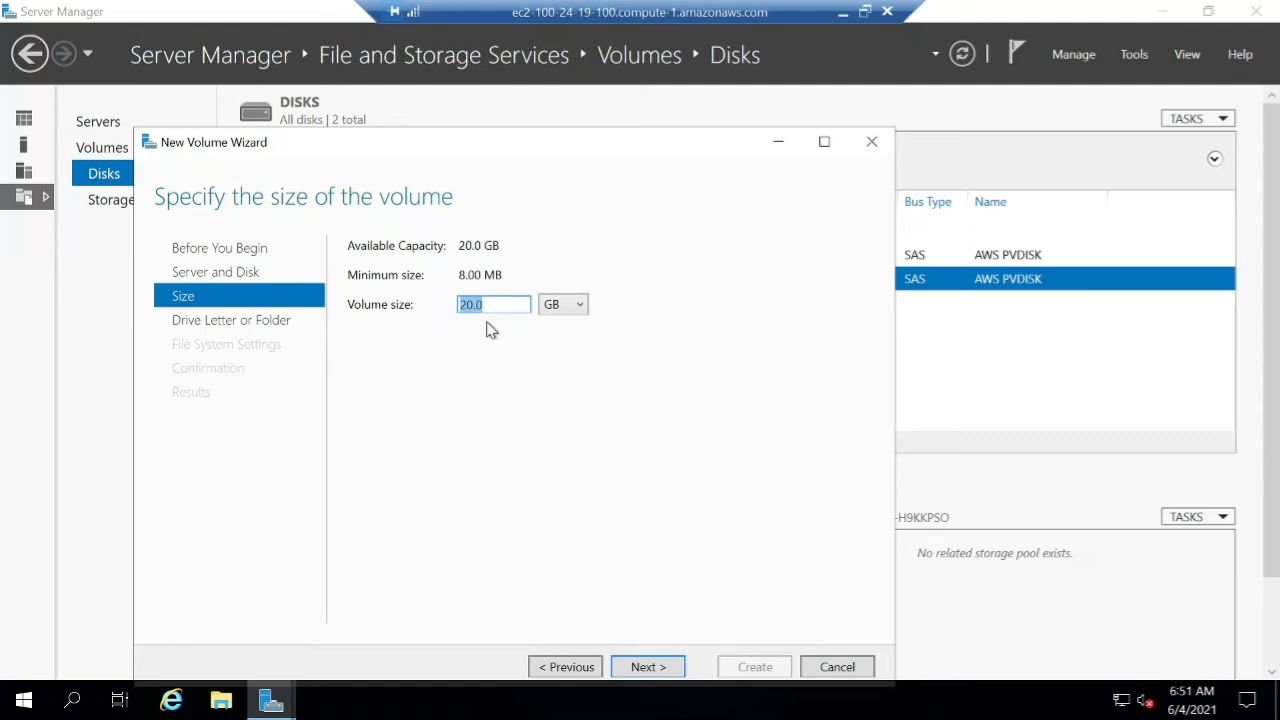
Keep the full 20.0 GB volume size and assign drive letter D.
click(664, 669)
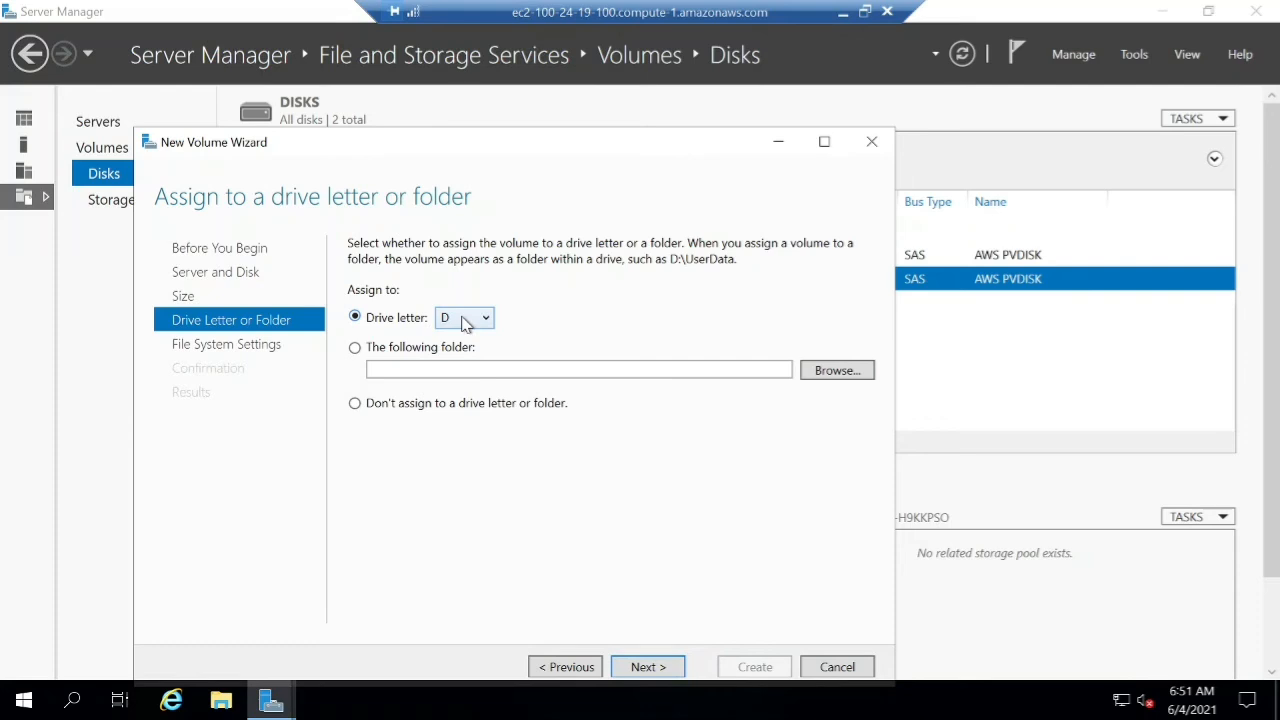
click(463, 322)
click(472, 340)
click(476, 371)
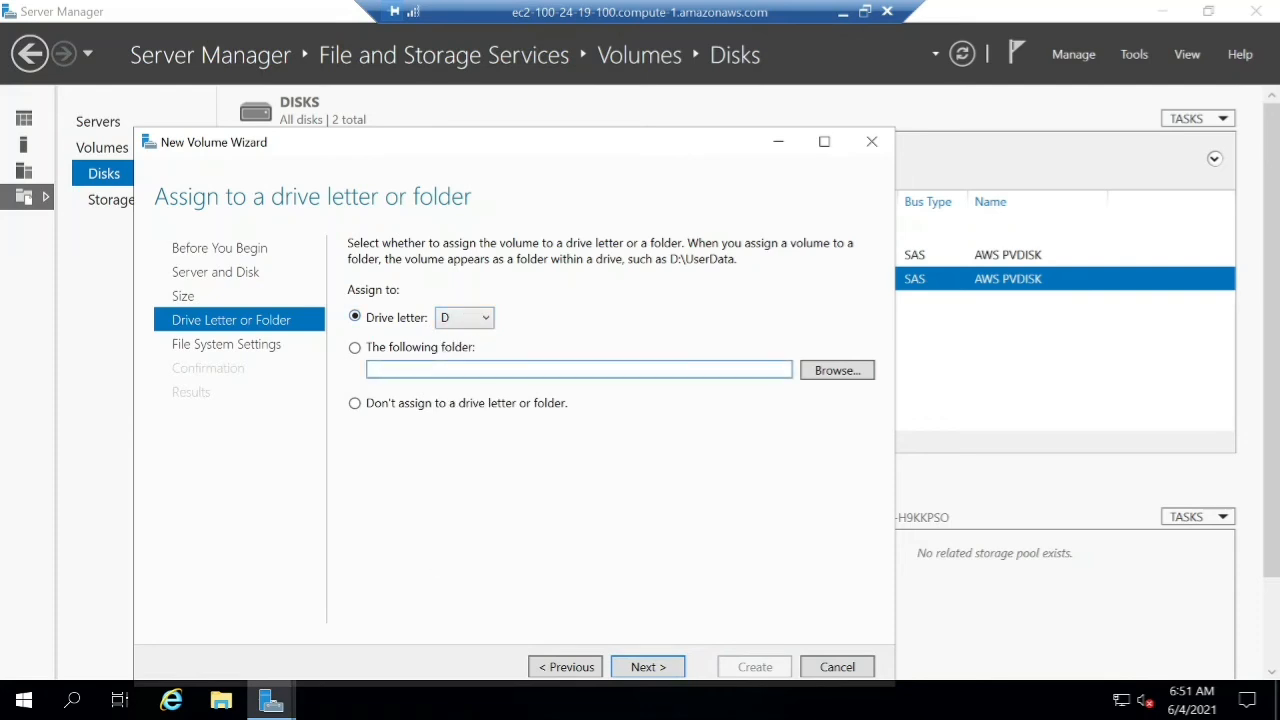
click(677, 670)
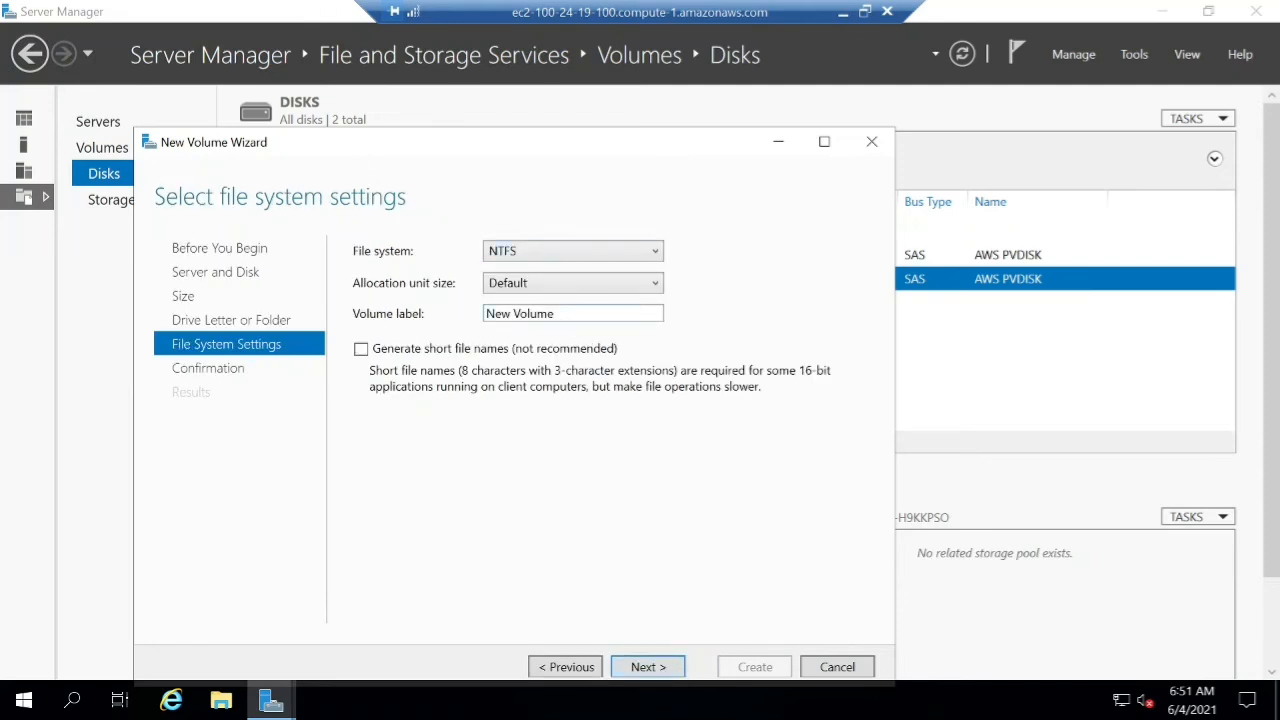
Set the volume label to New_vol with NTFS and the default allocation unit size.
drag(568, 315, 484, 315)
key(BackSpace)
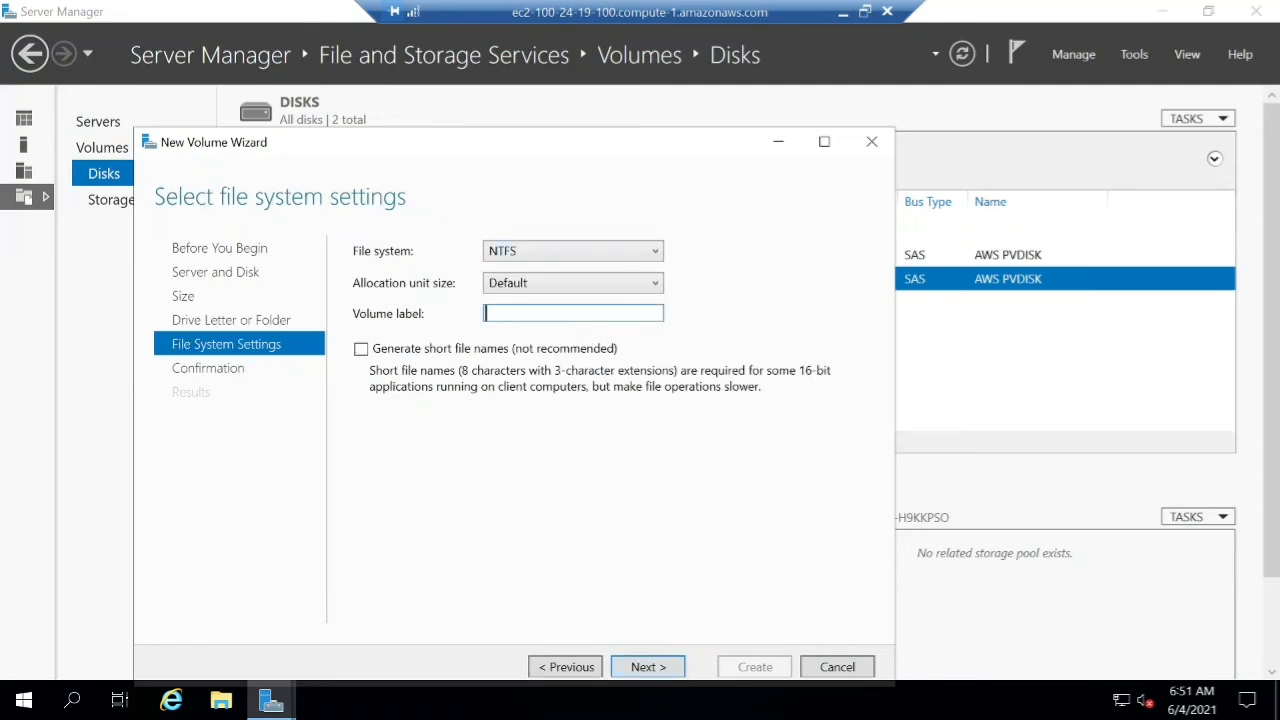
text(New_vol)
click(535, 256)
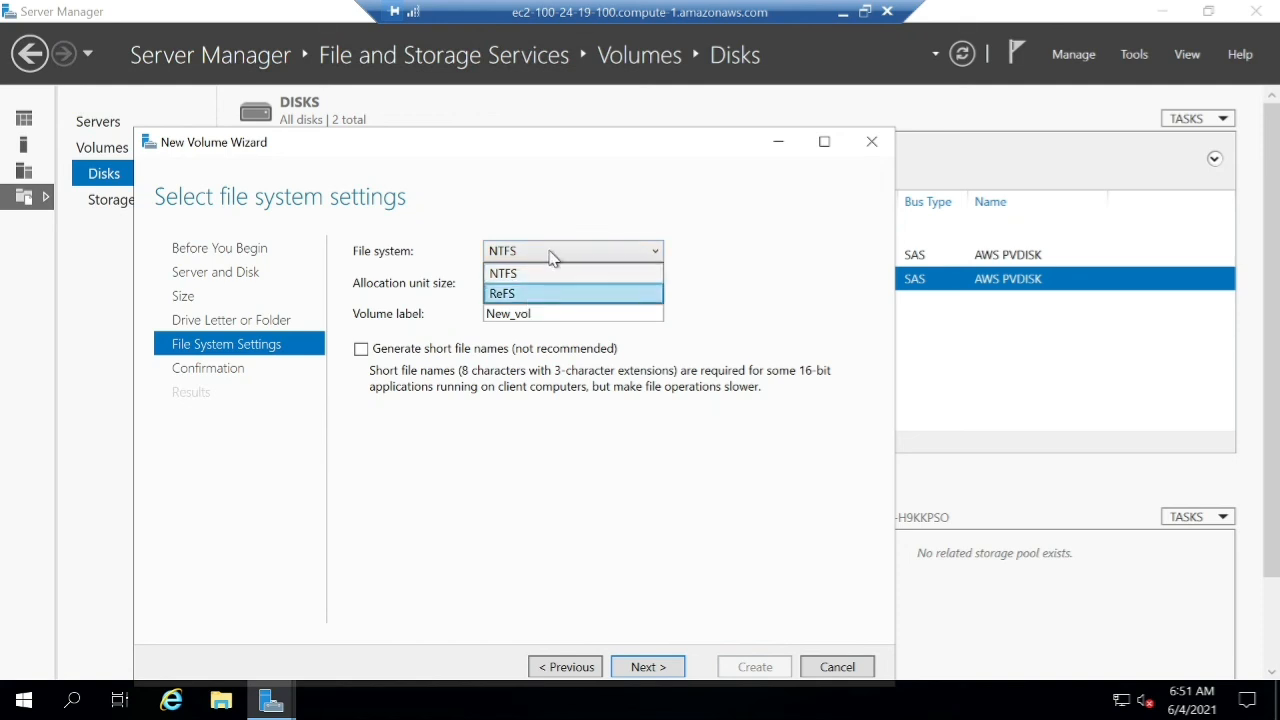
click(553, 256)
click(645, 289)
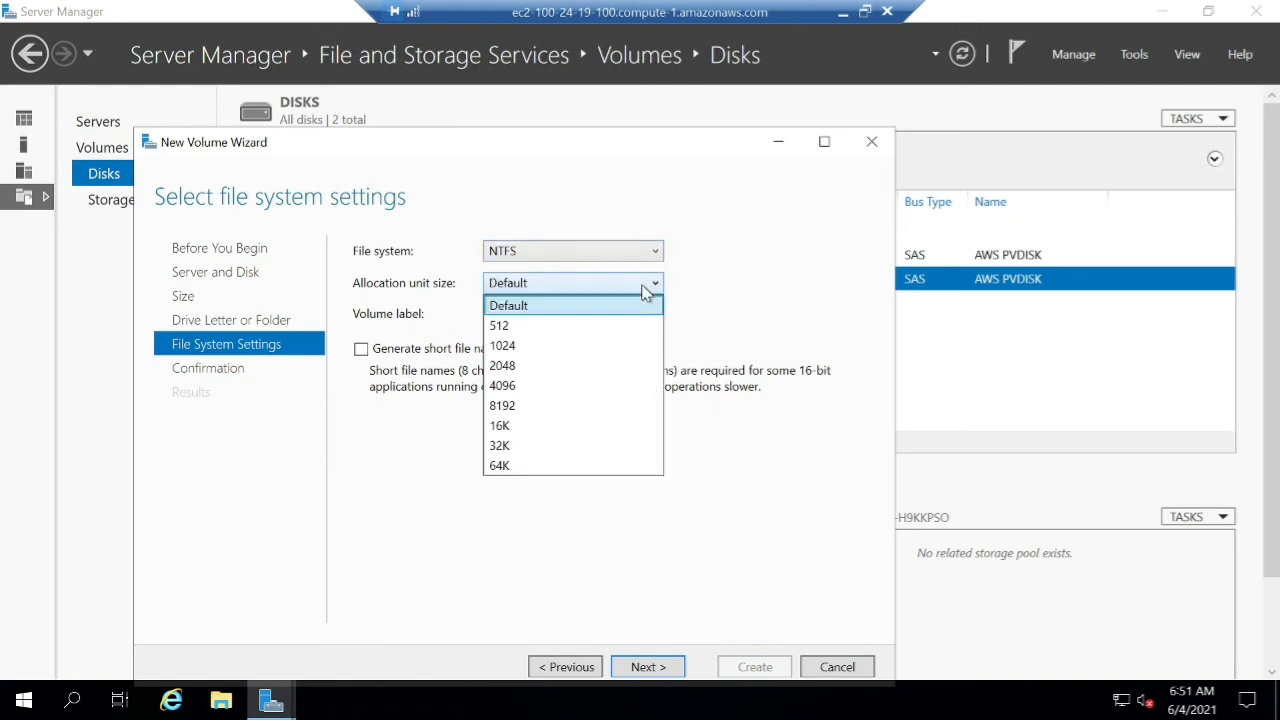
click(645, 289)
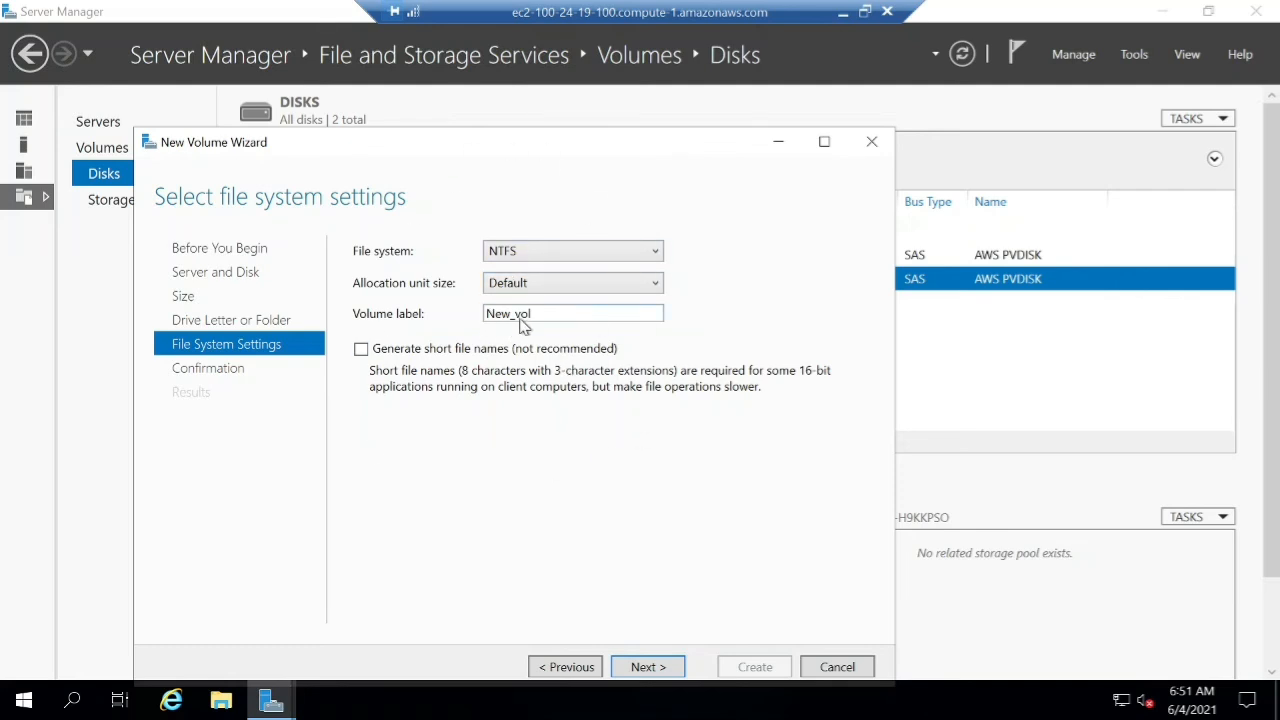
Create the formatted volume and close the New Volume Wizard.
click(648, 667)
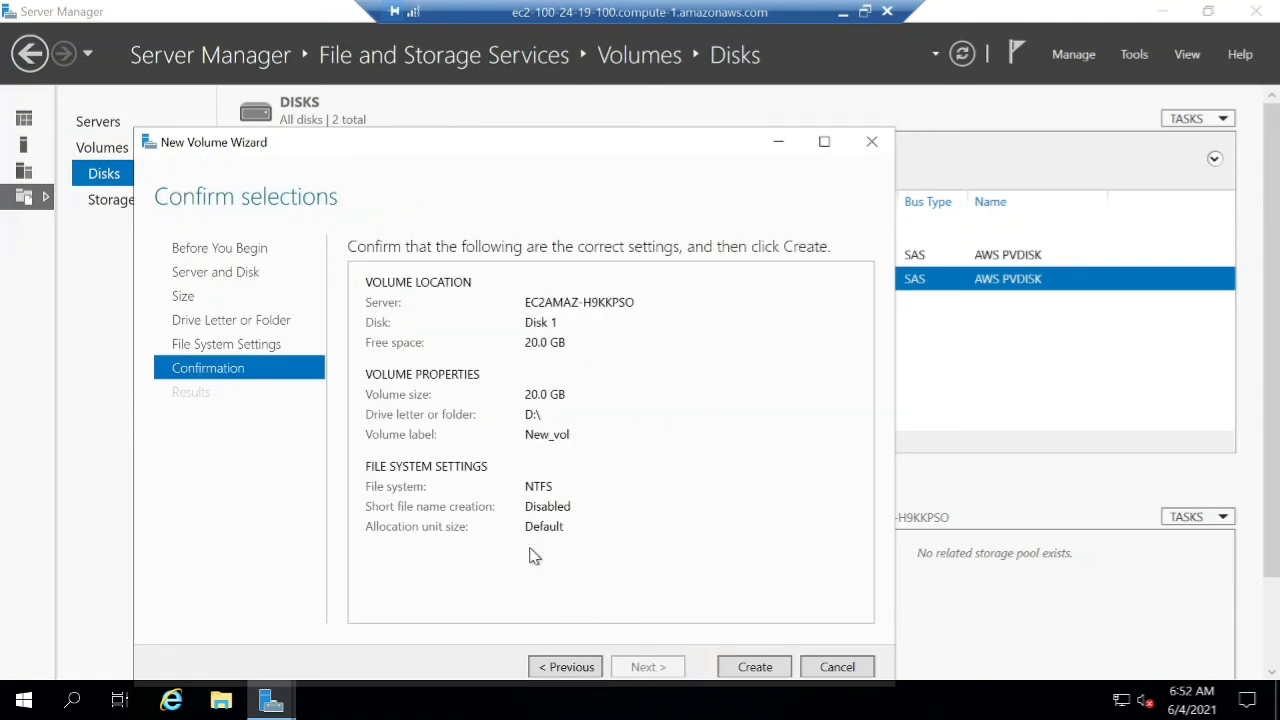
click(755, 667)
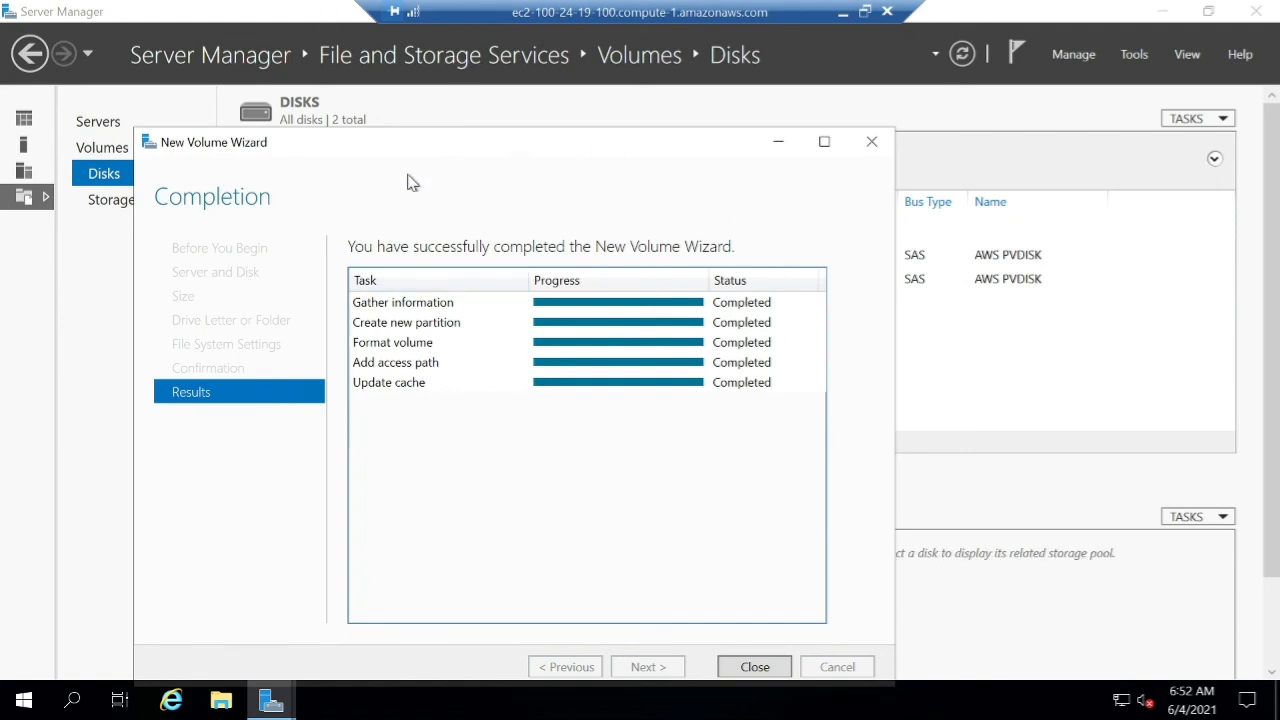
click(874, 145)
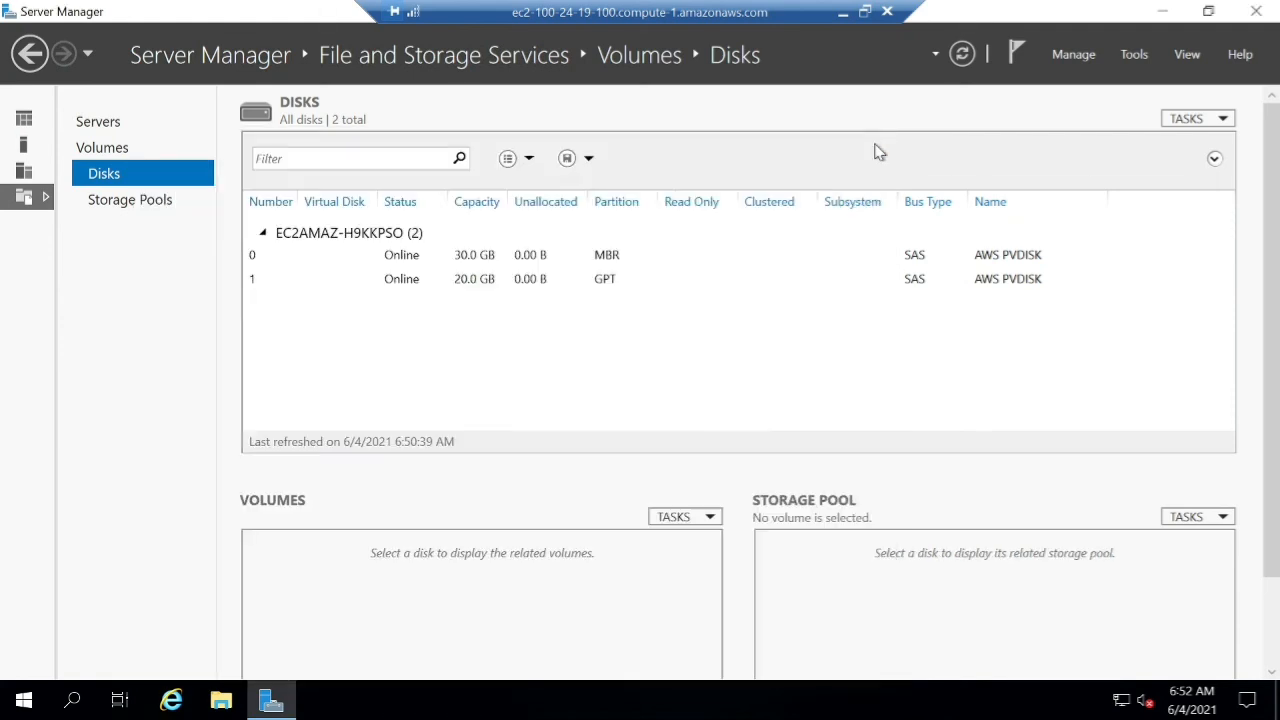
Check D: New_vol in the Volumes list, close Server Manager, and open This PC.
click(118, 155)
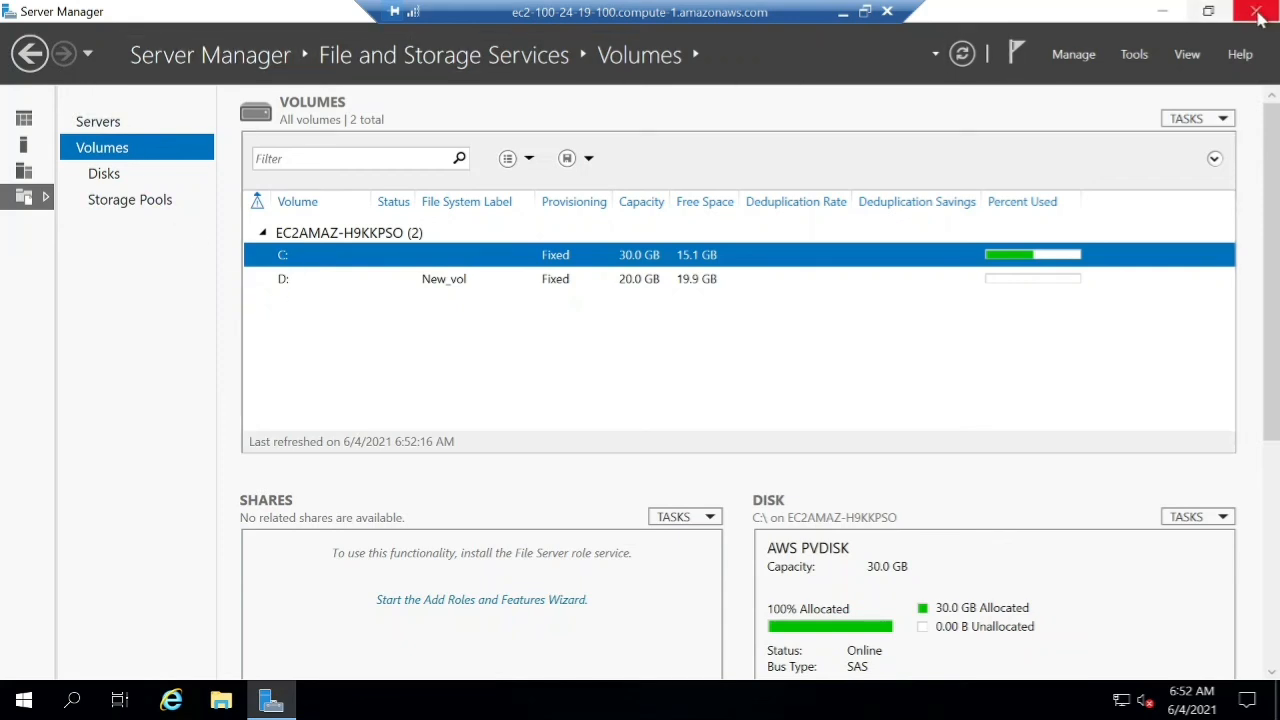
click(1257, 12)
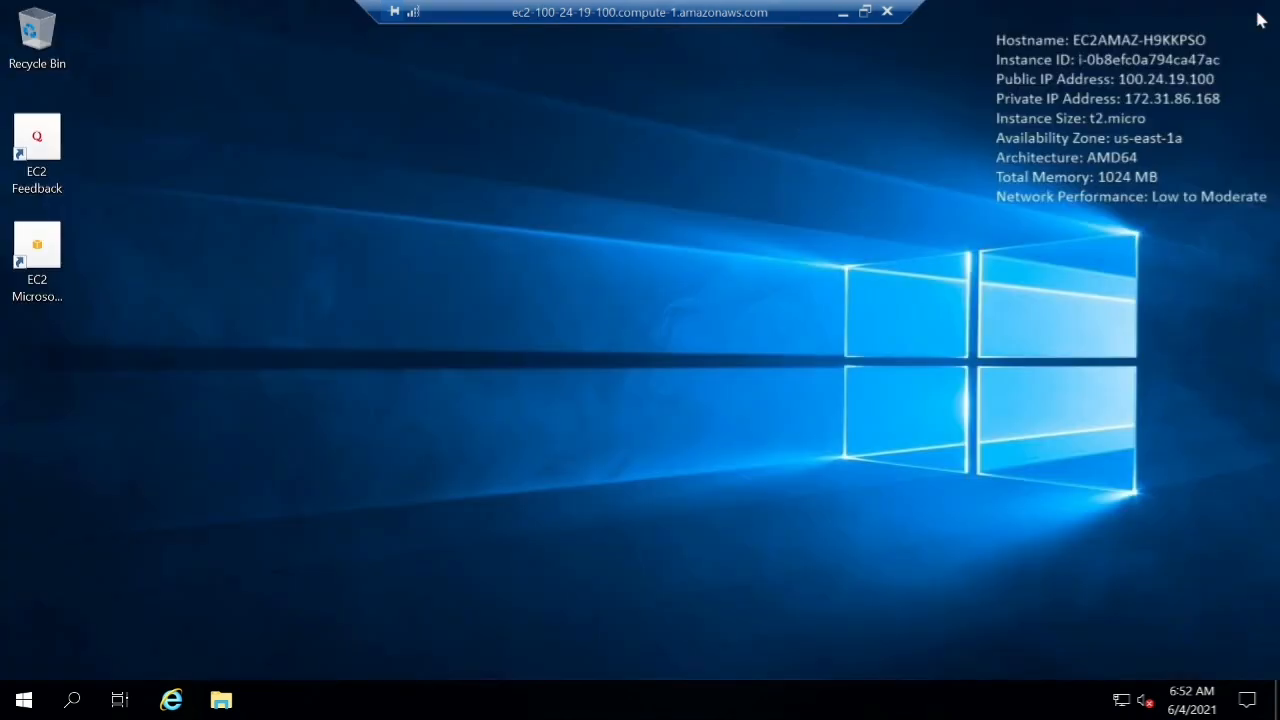
click(20, 697)
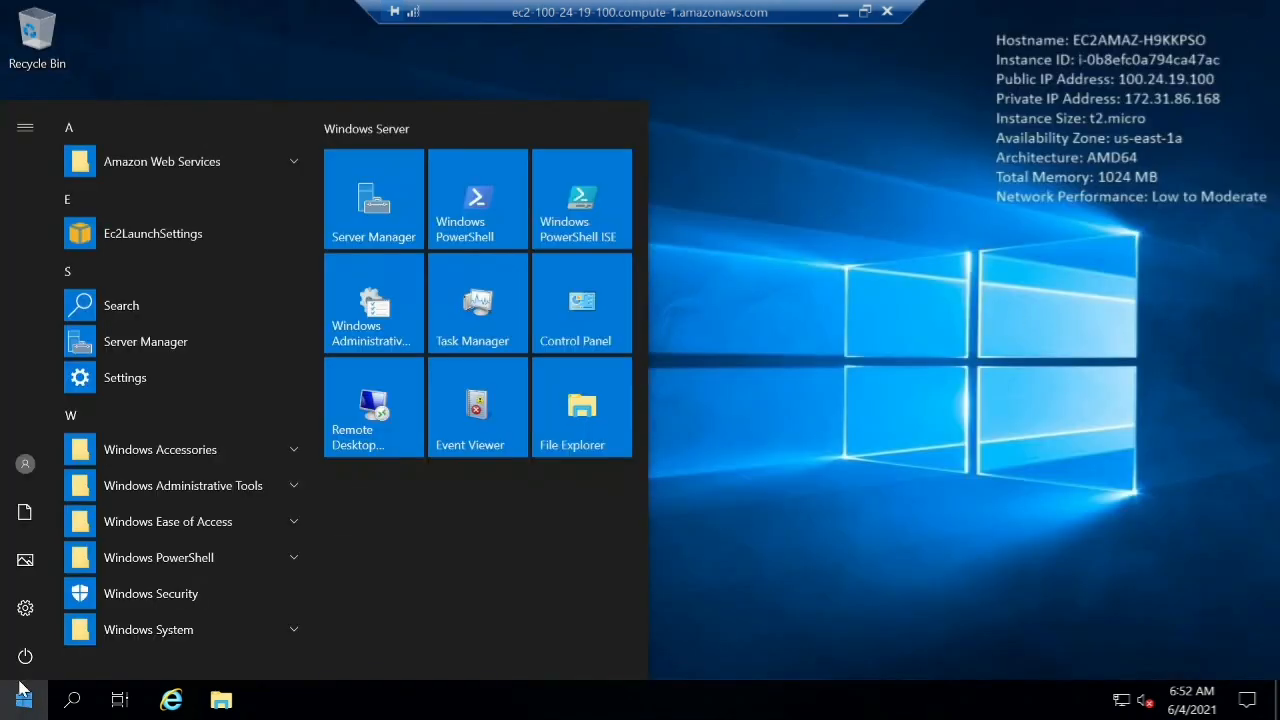
scroll(178, 620, down, 1)
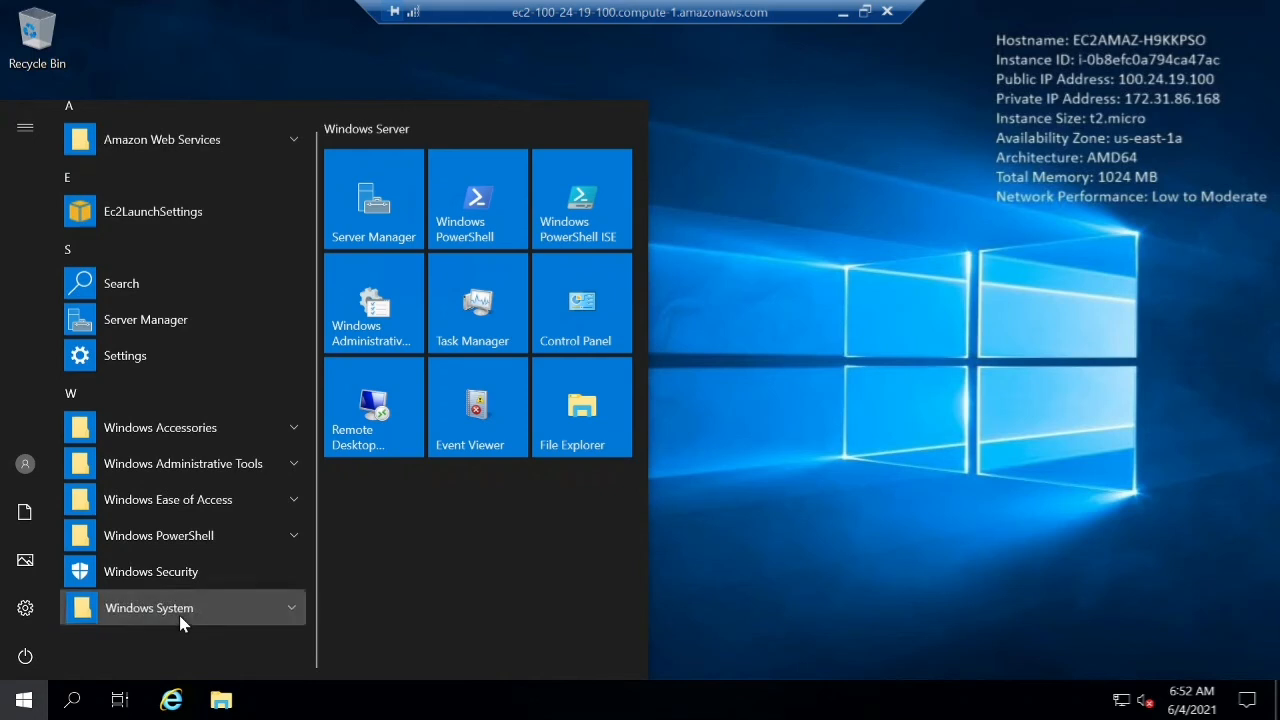
click(180, 610)
scroll(178, 625, down, 3)
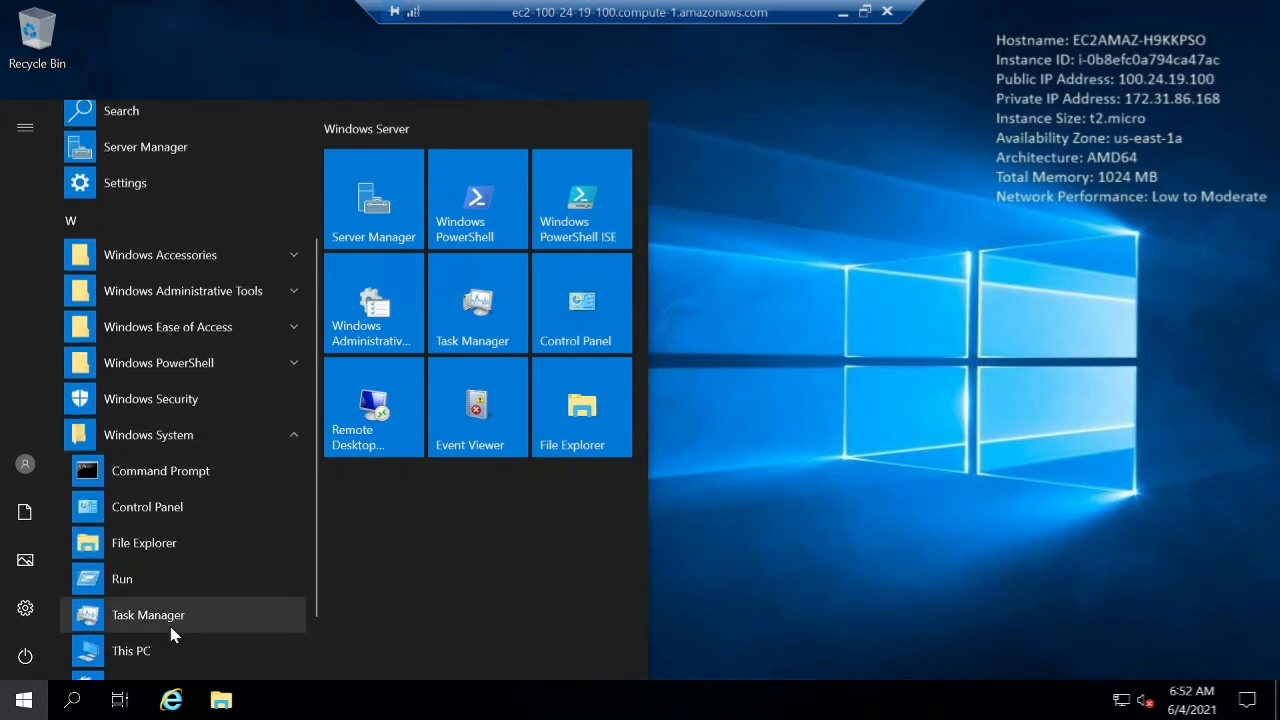
click(150, 651)
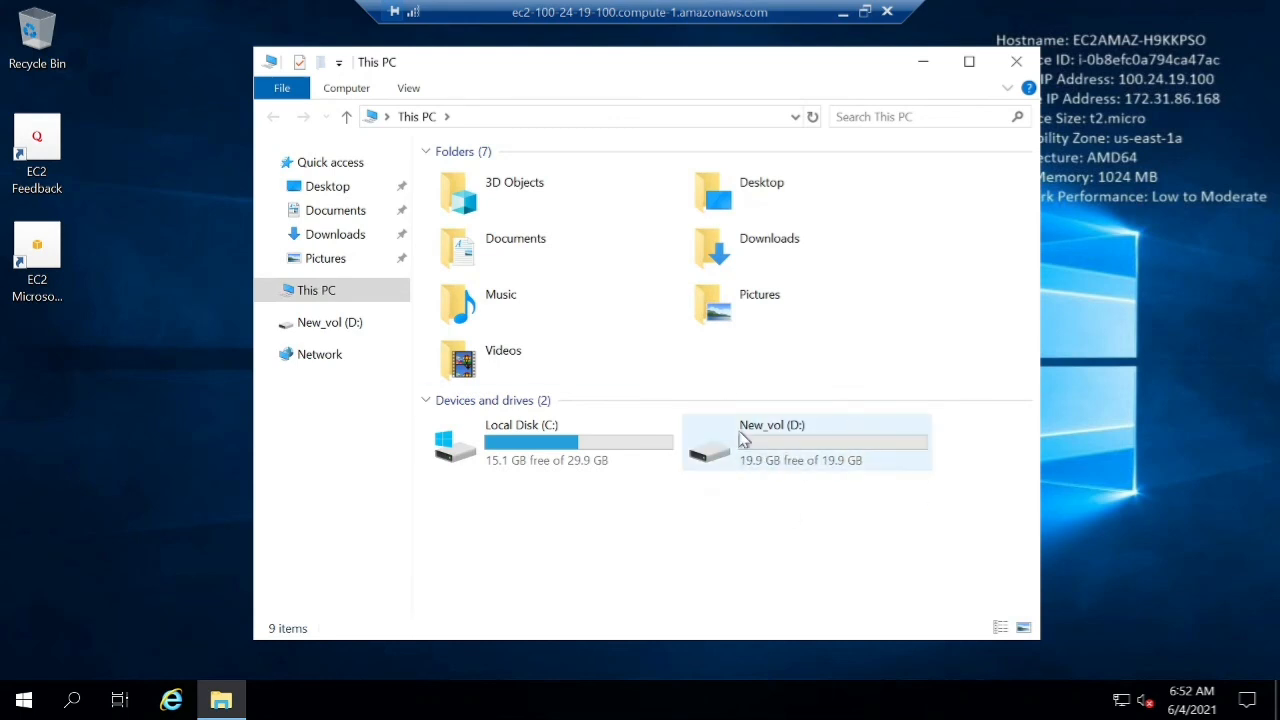
Create a folder named new_folder on New_vol (D:), then go back to This PC.
double_click(818, 450)
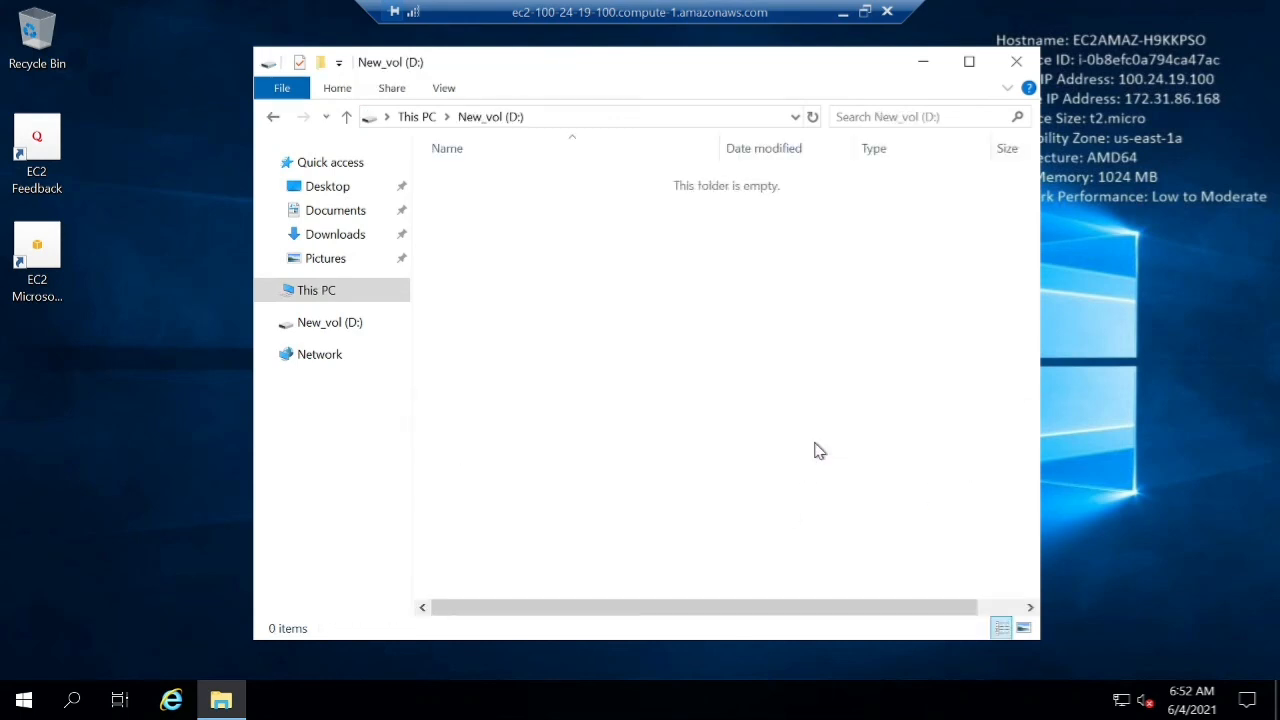
right_click(510, 276)
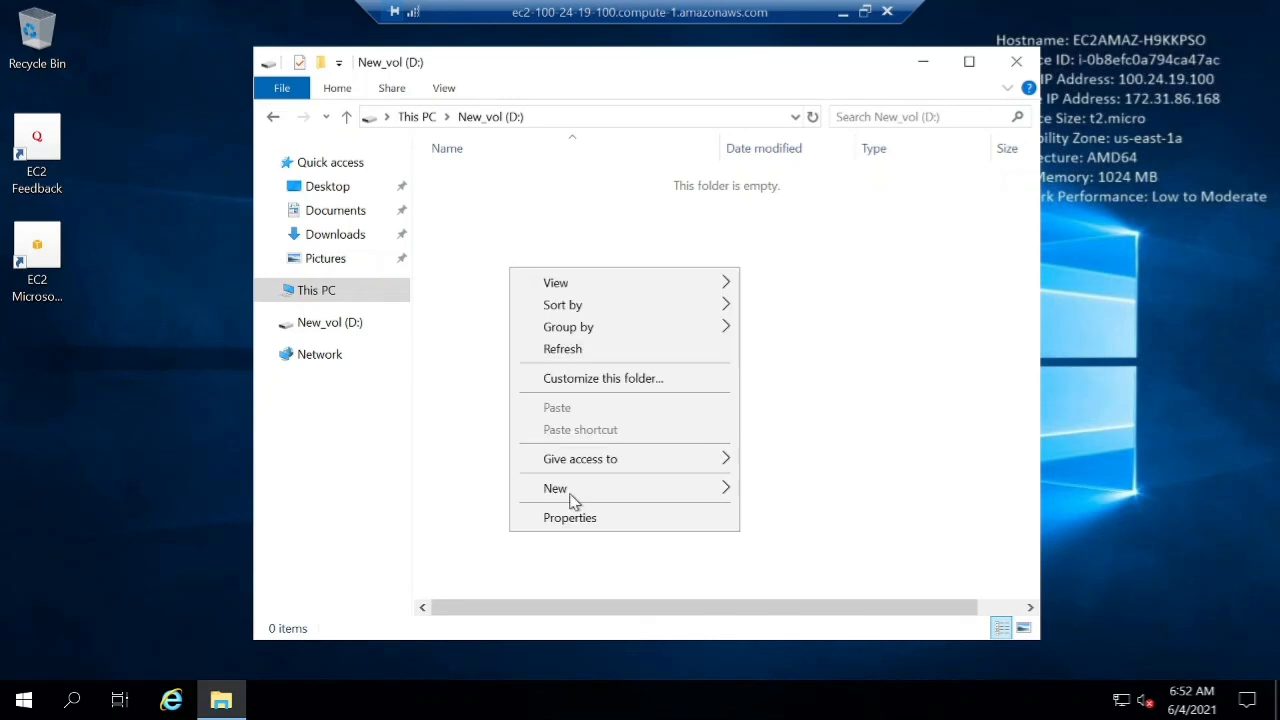
mouse_move(588, 500)
click(779, 490)
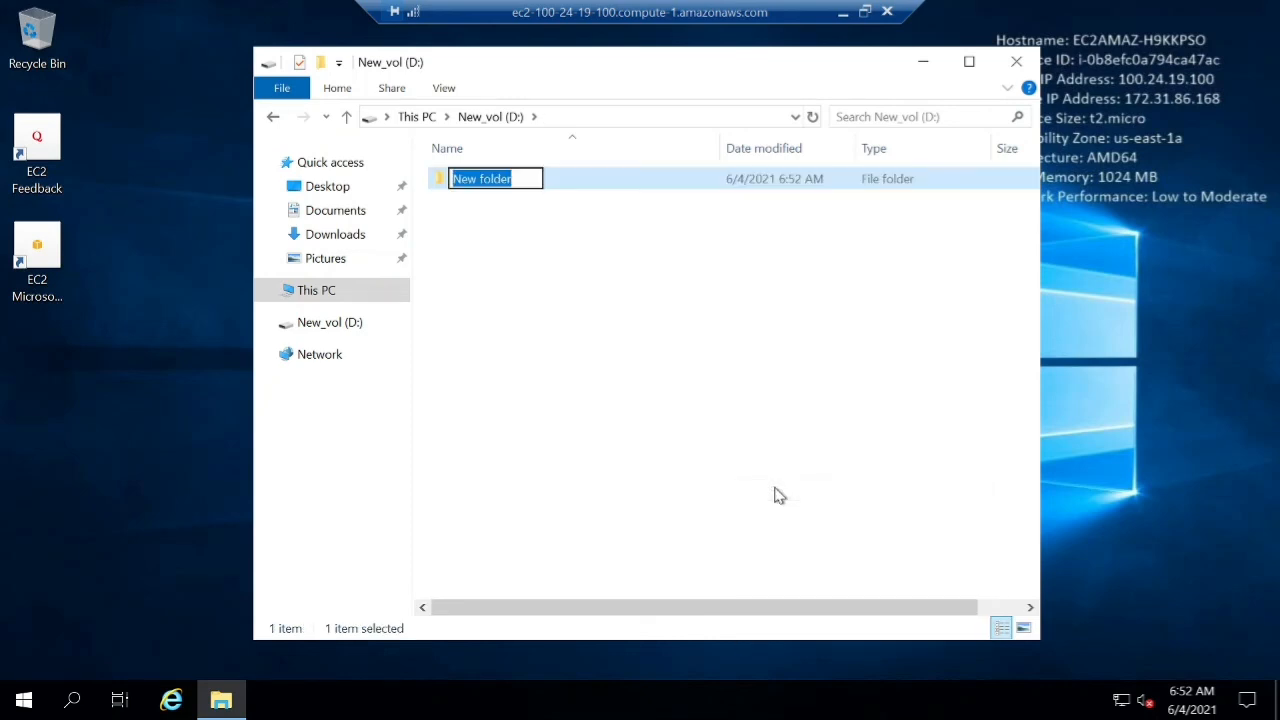
key(BackSpace)
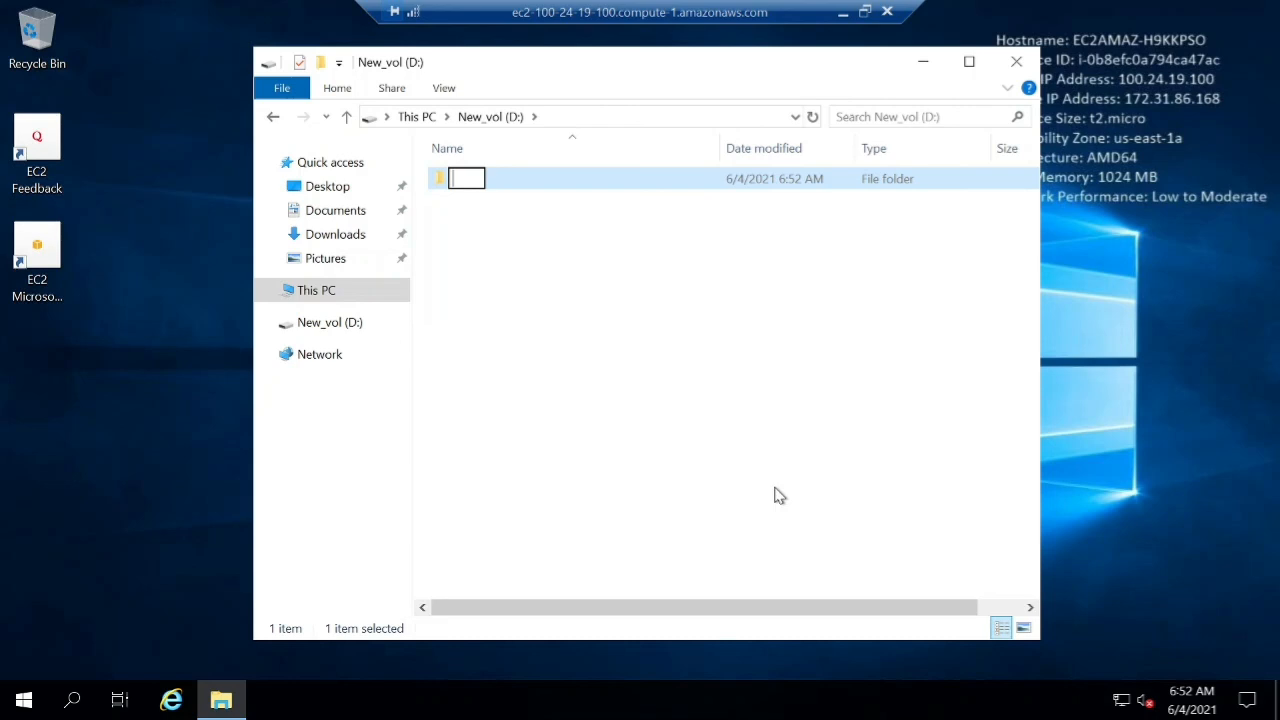
text(new_folder)
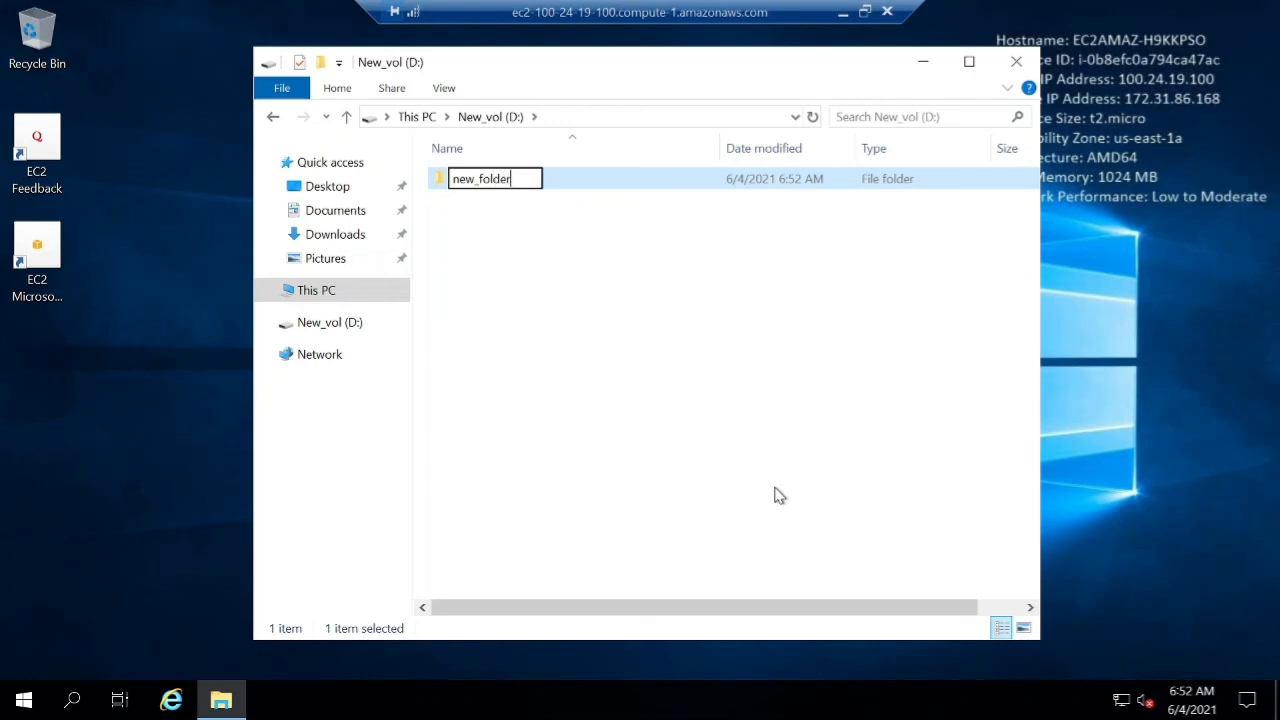
key(Return)
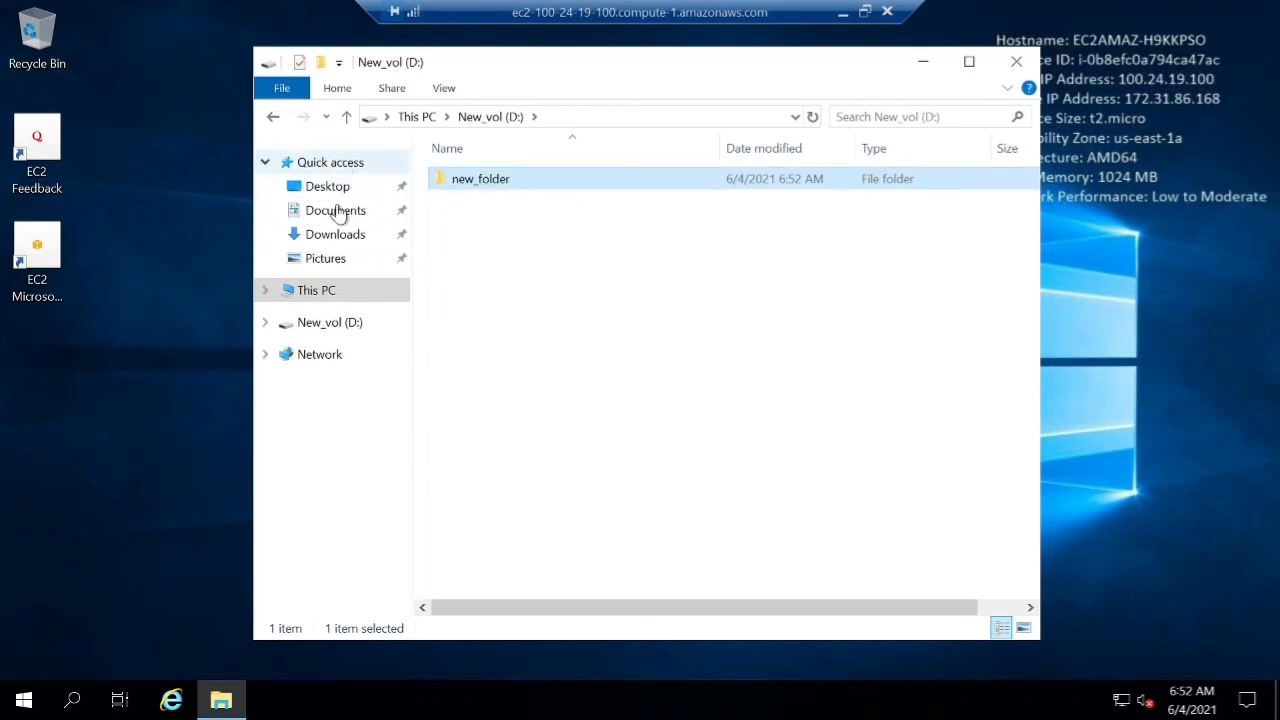
click(330, 290)
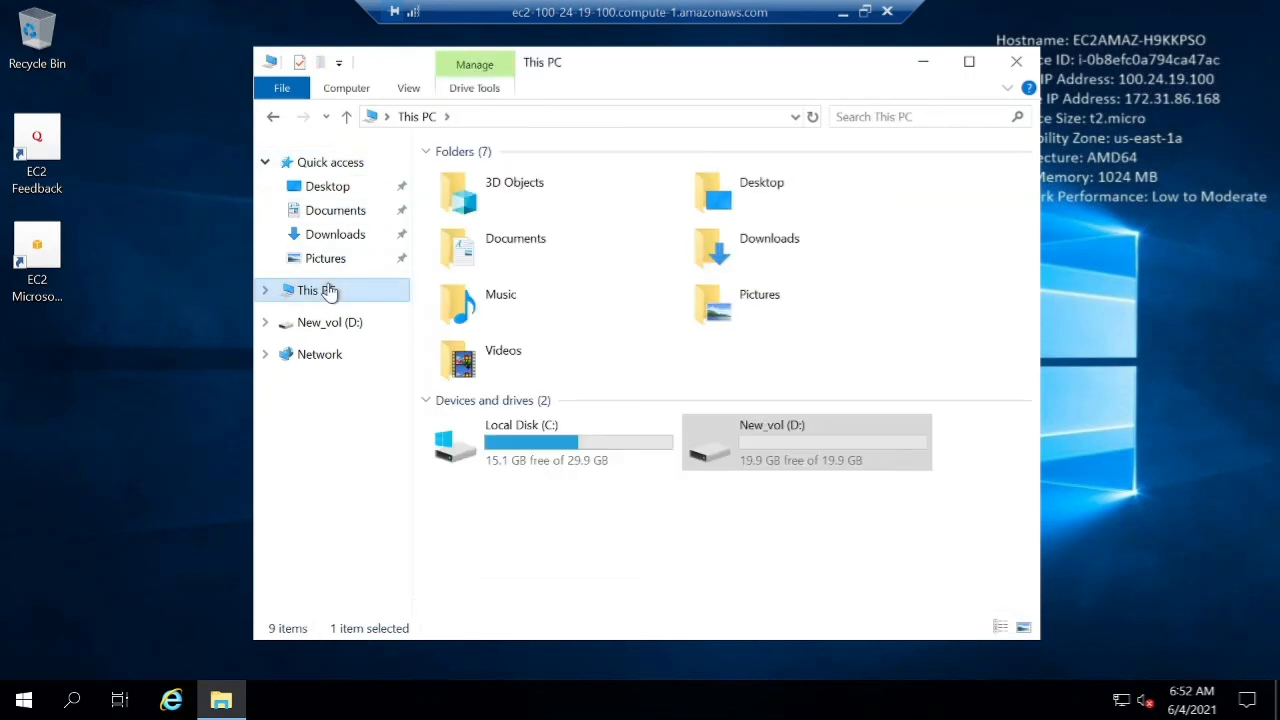